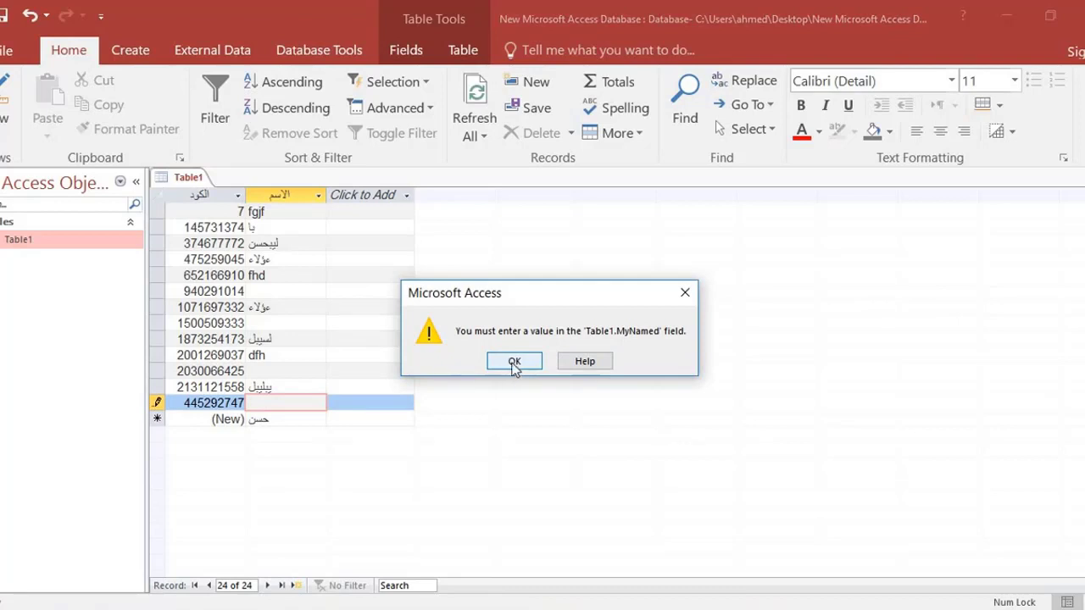
Dismiss the required-field warning and enter "لتلات" in the الاسم field of the record being edited.
left_click(514, 364)
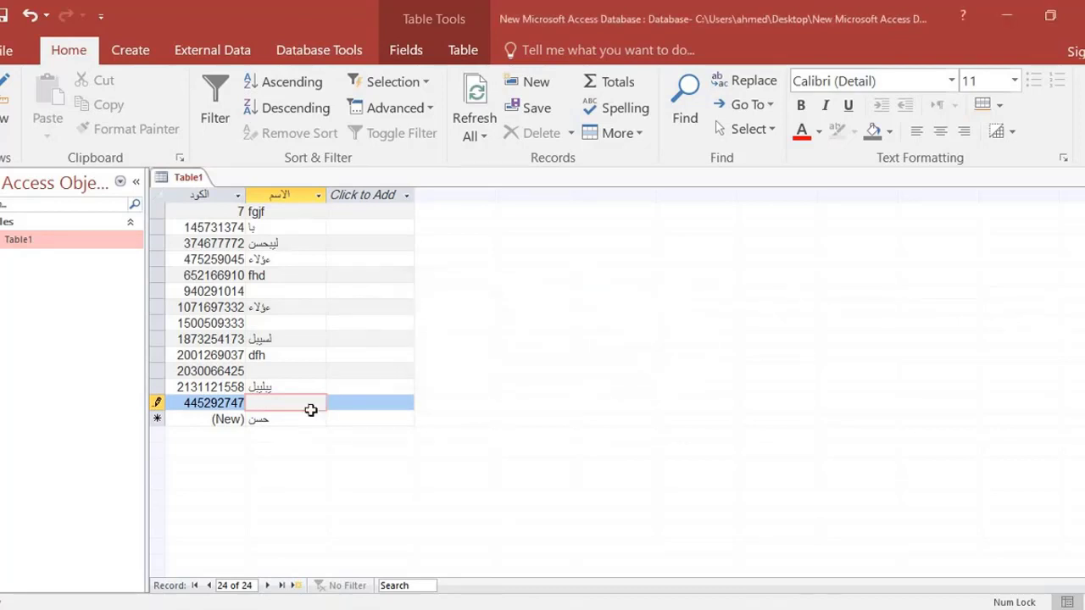
type("ثلاثاء")
Show Table1 in Design view and set the MyNamed field's Allow Zero Length property to Yes.
left_click(4, 91)
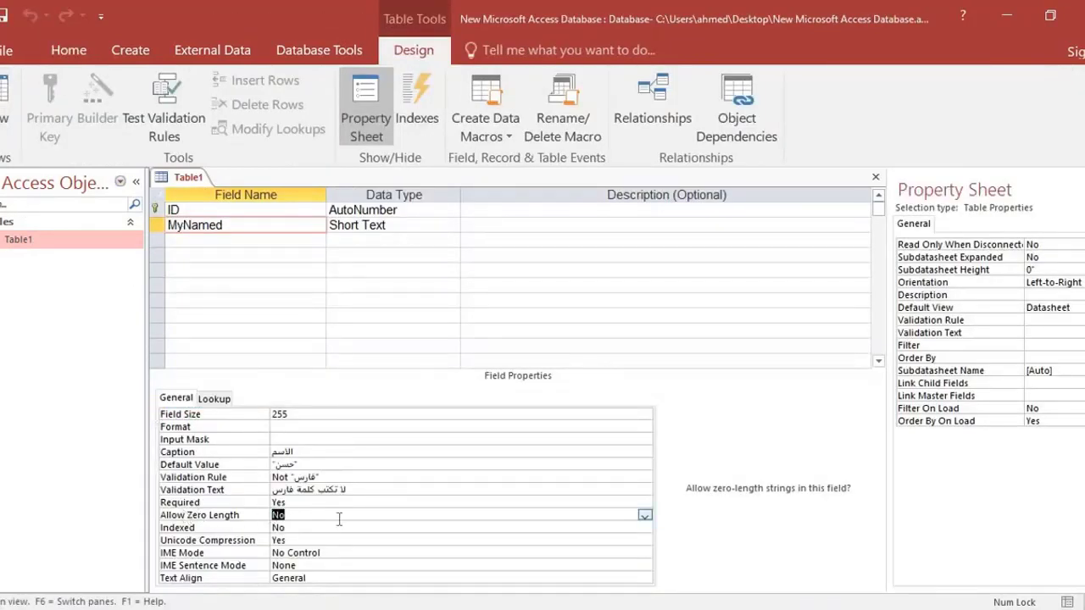
left_click(645, 515)
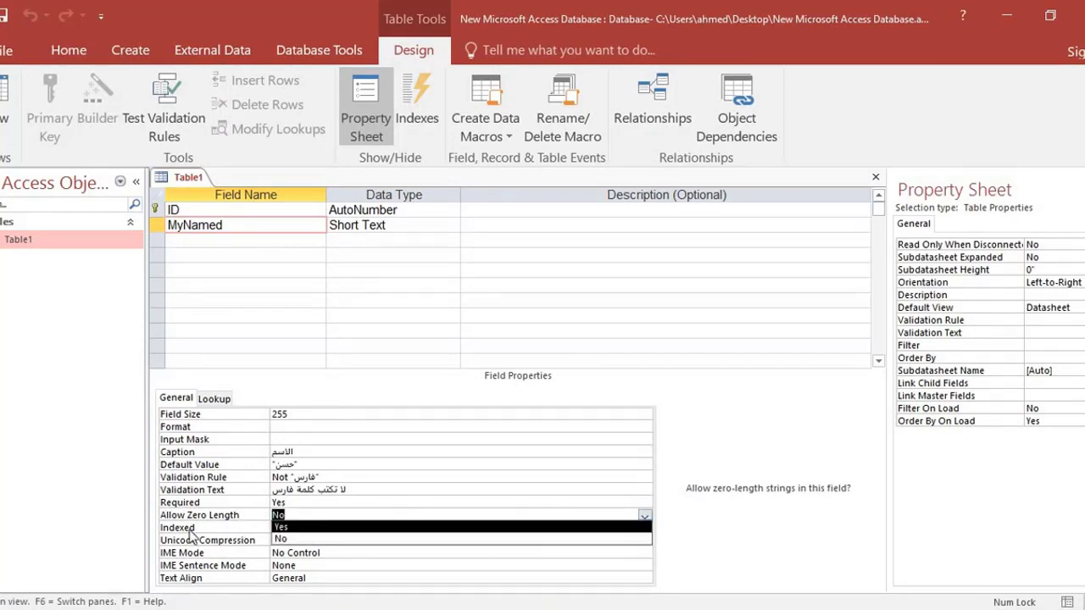
left_click(377, 526)
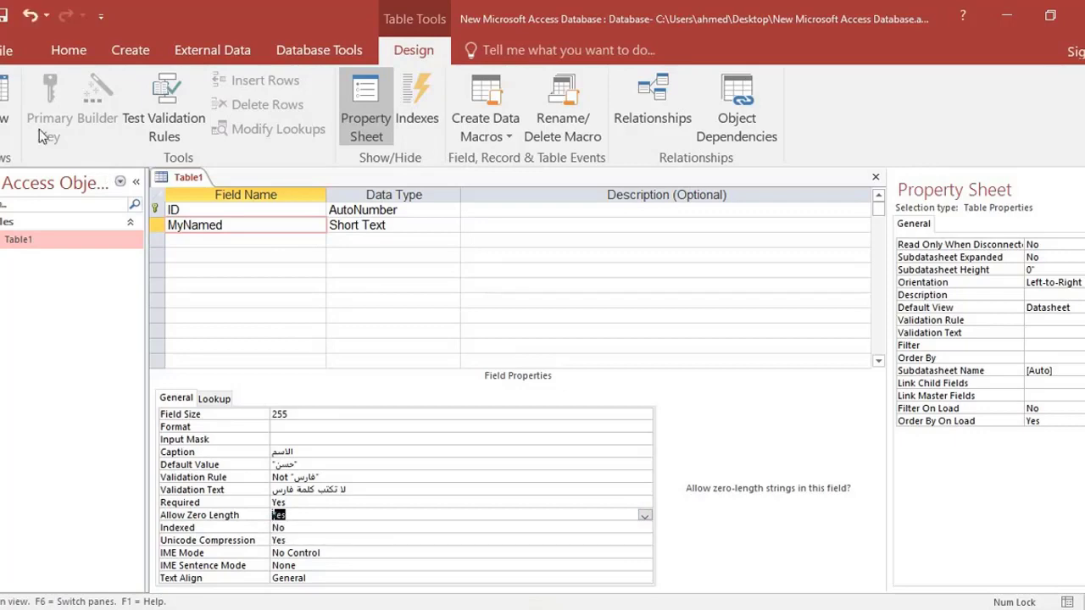
Return to Datasheet view, empty the الاسم value of the last existing record and commit it by moving to the new record.
left_click(7, 102)
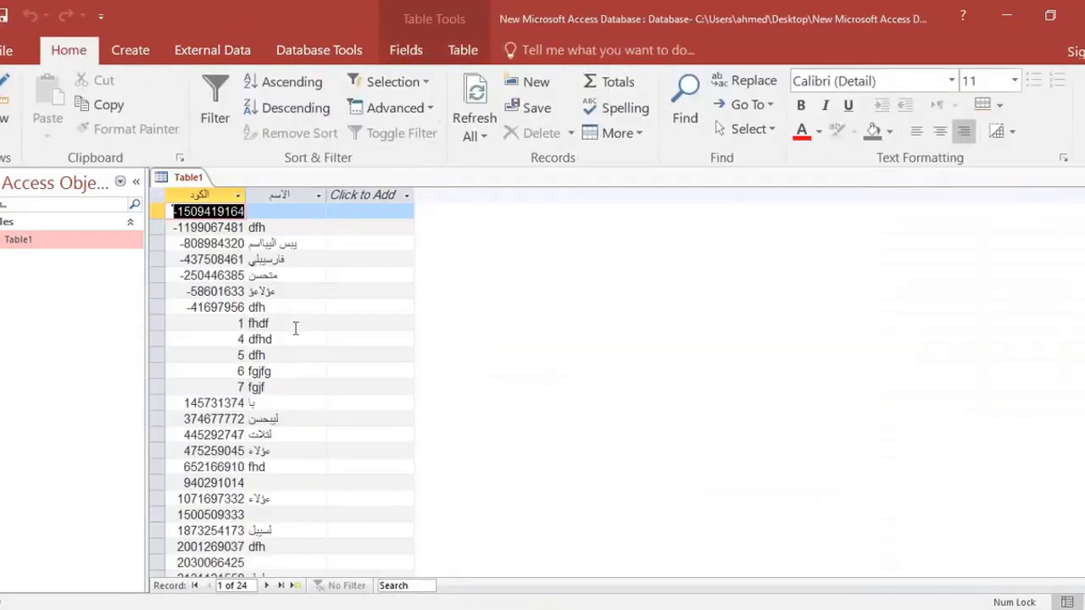
scroll(285, 505, "down", 6)
scroll(284, 503, "up", 2)
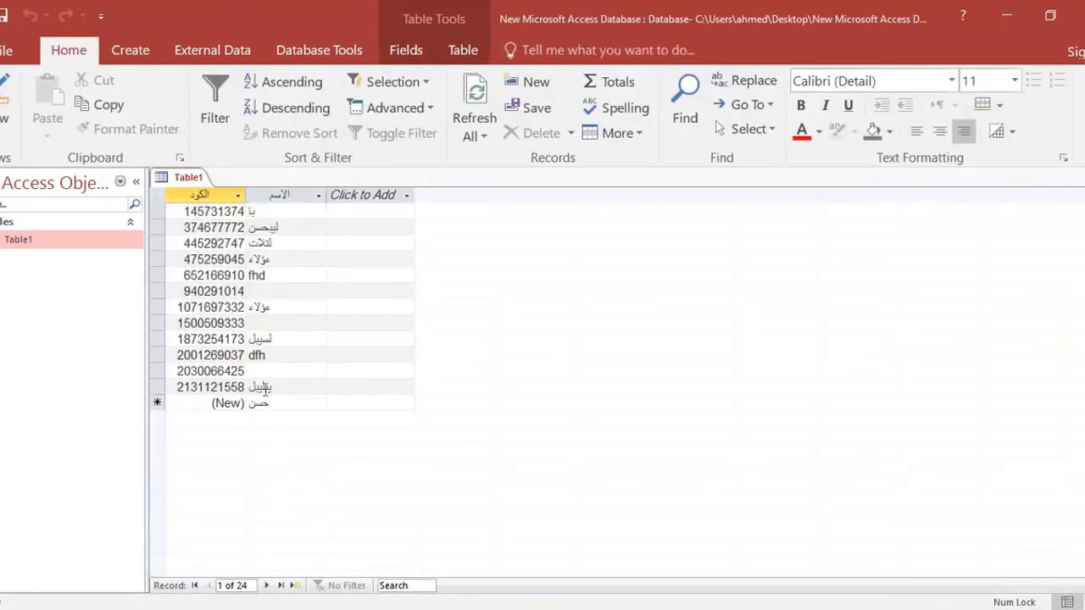
double_click(266, 389)
key("BackSpace")
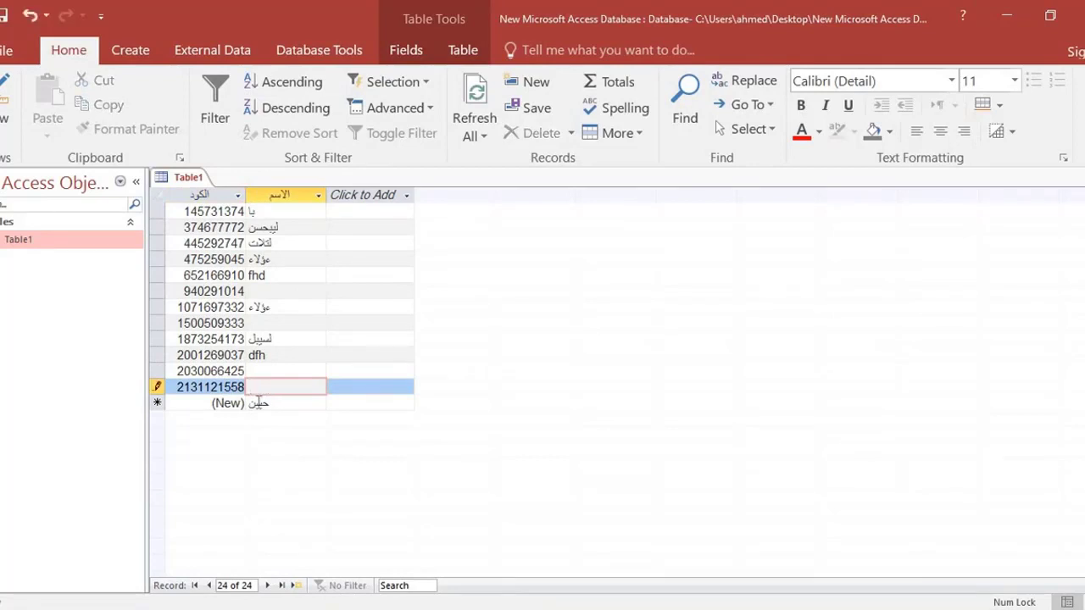
type("ف")
left_click(260, 388)
double_click(259, 388)
key("BackSpace")
left_click(256, 402)
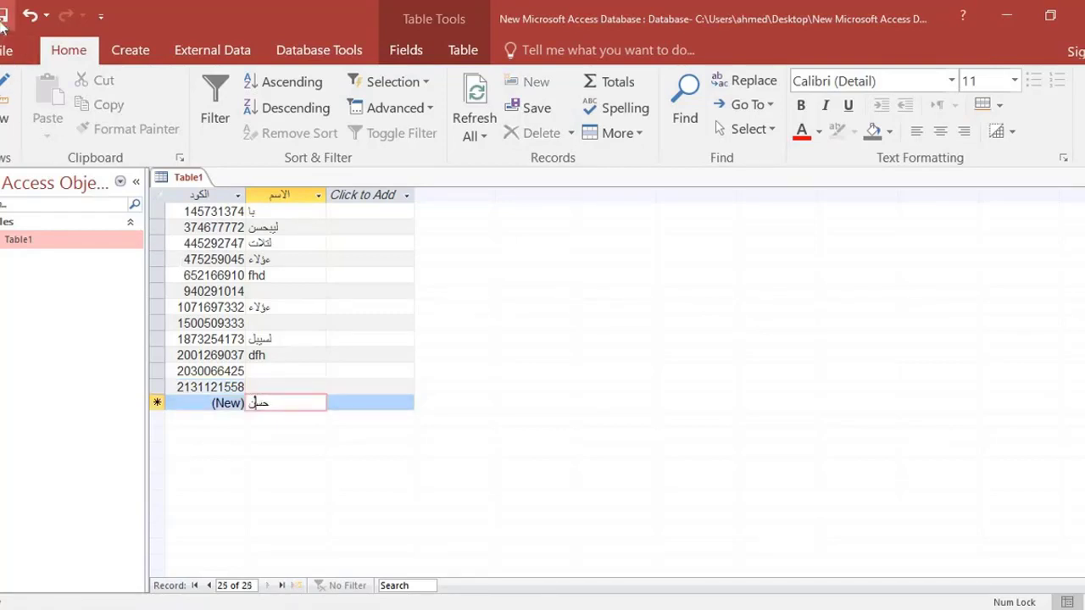
In Design view, examine the MyNamed field's Indexed options, Unicode Compression, IME Mode and IME Sentence Mode properties.
left_click(6, 89)
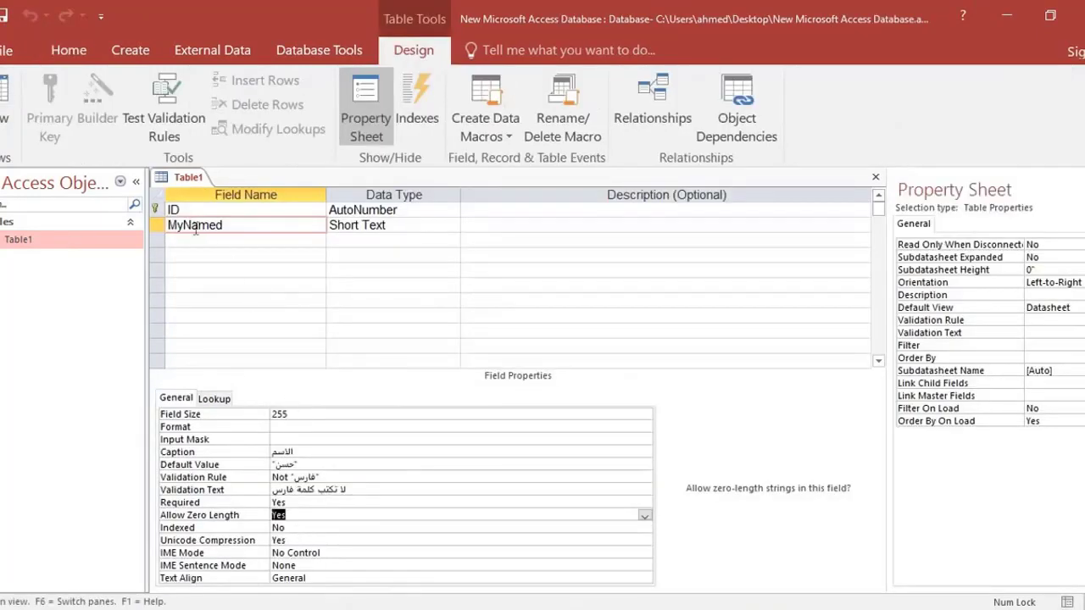
left_click(298, 528)
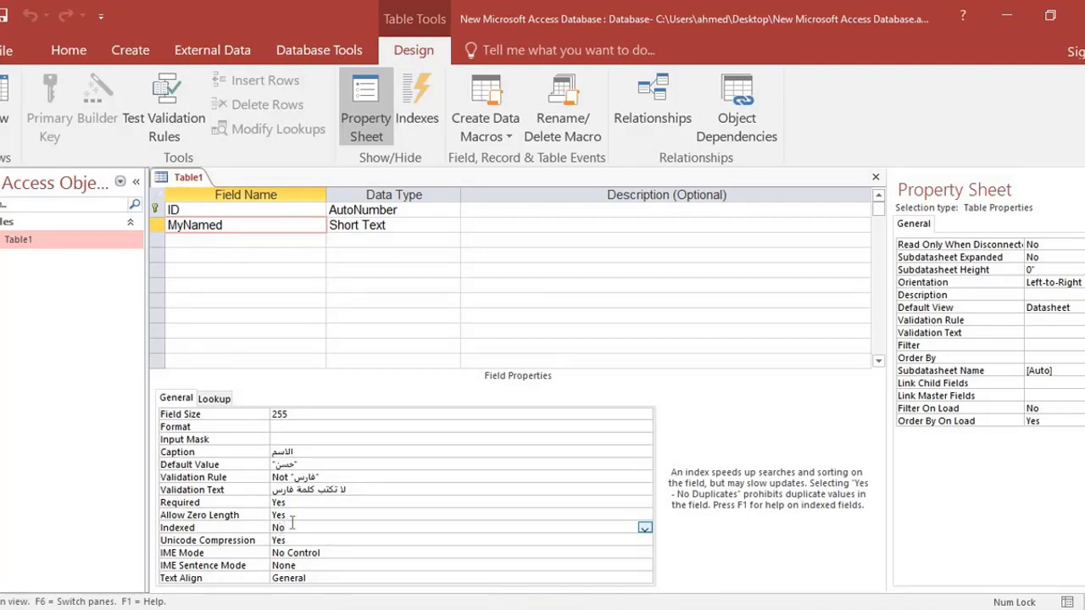
left_click(645, 528)
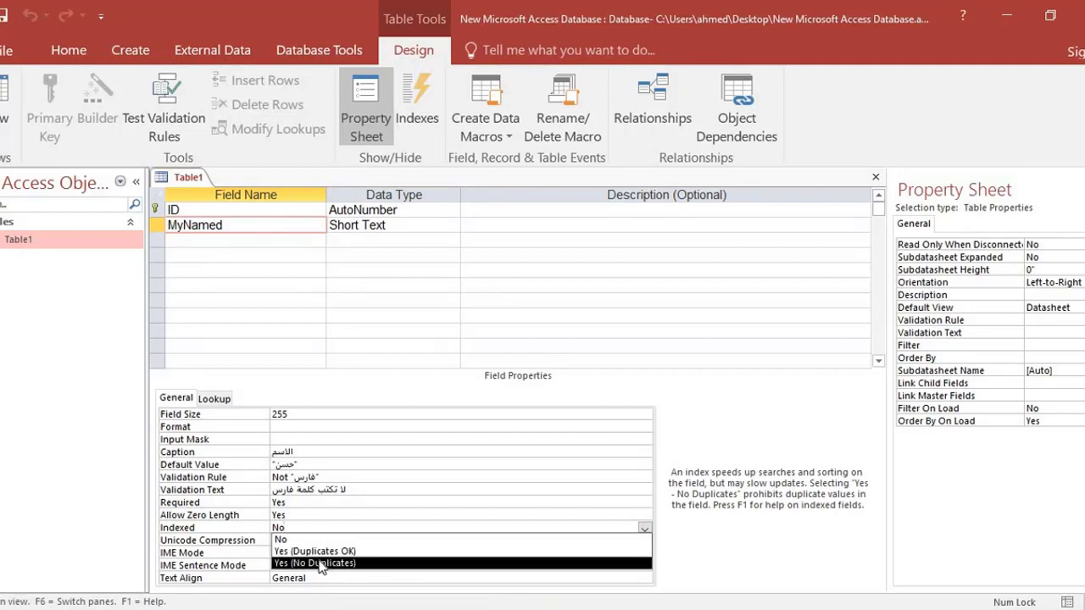
left_click(323, 514)
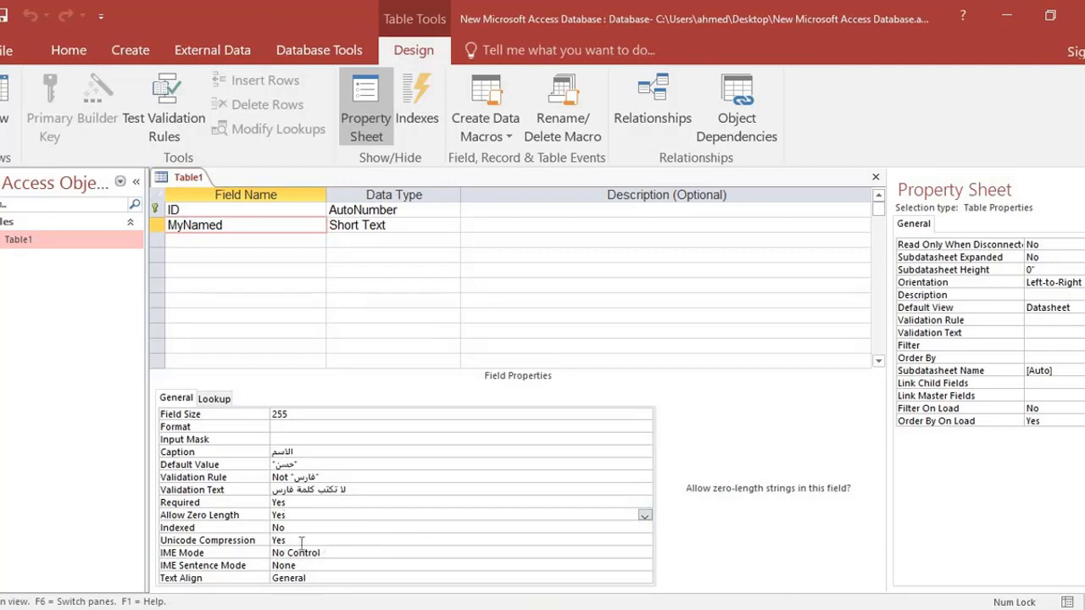
left_click(301, 541)
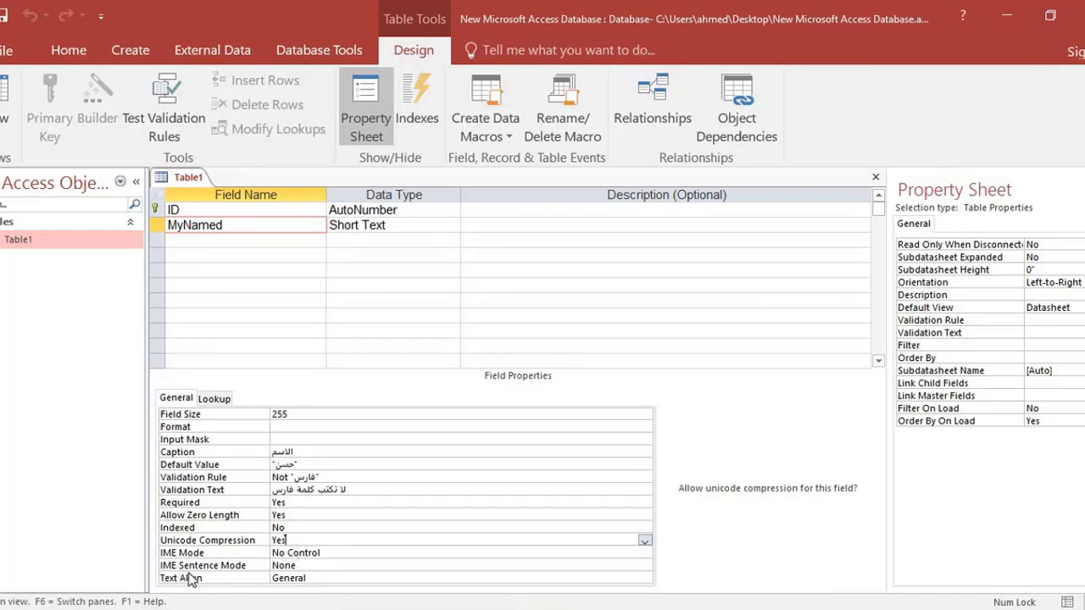
left_click(308, 566)
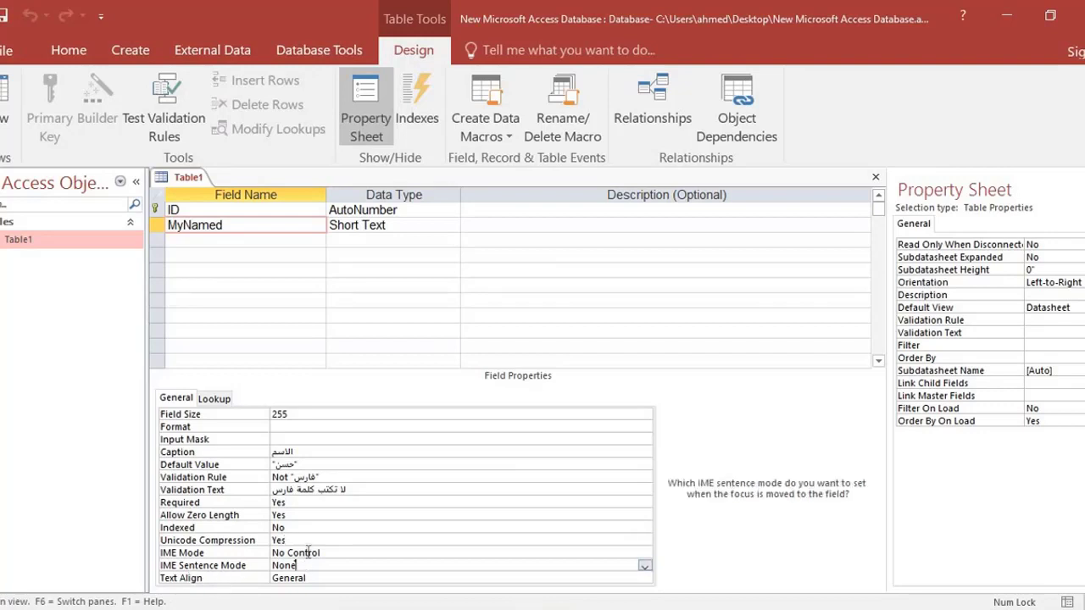
key("Up")
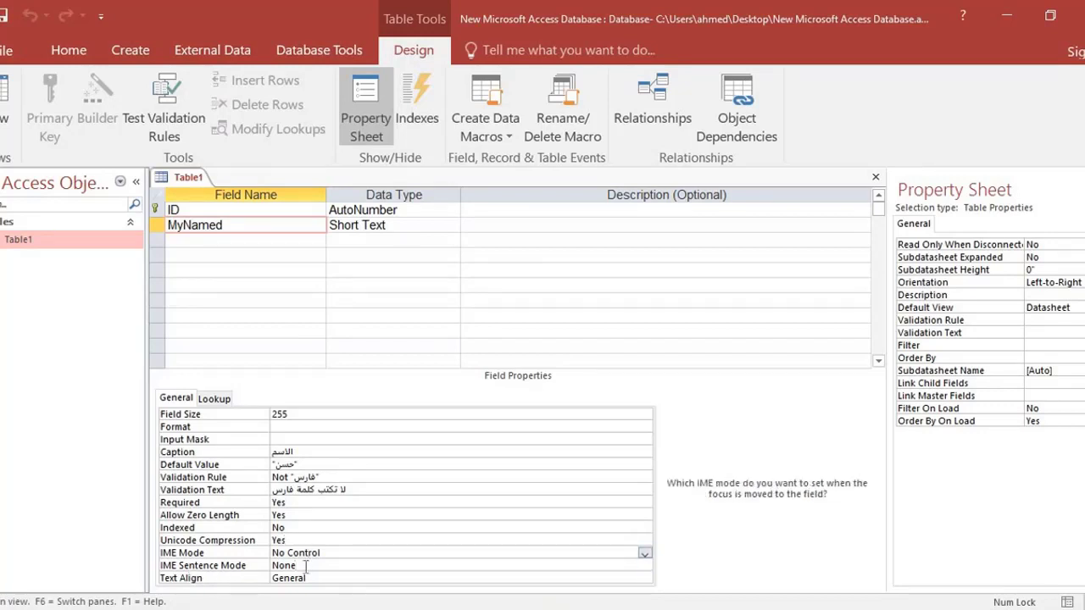
left_click(305, 565)
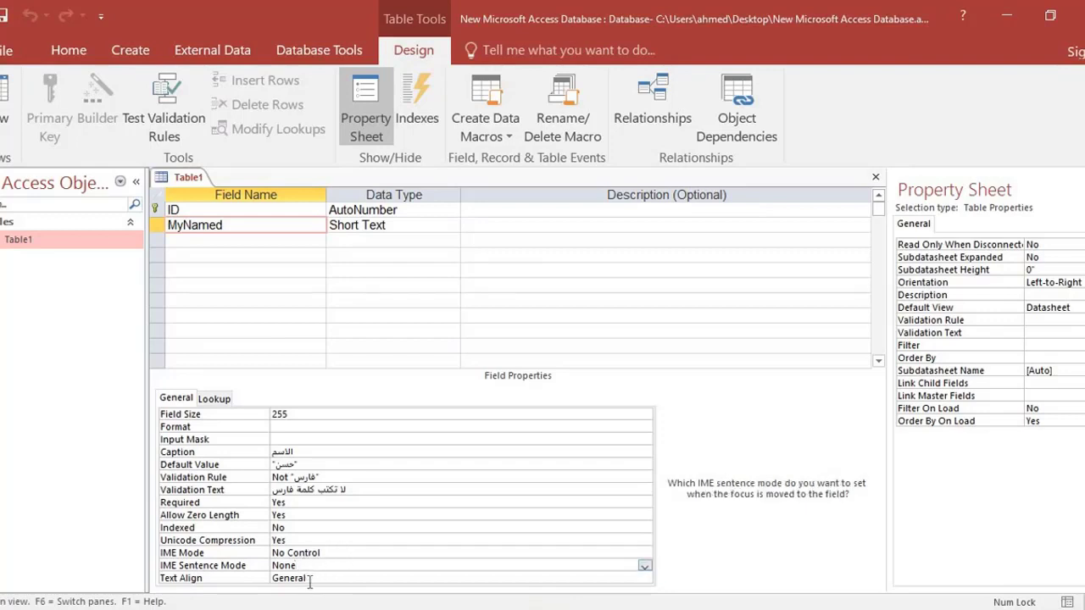
Set the MyNamed field's Text Align property to Right.
left_click(330, 577)
left_click(644, 580)
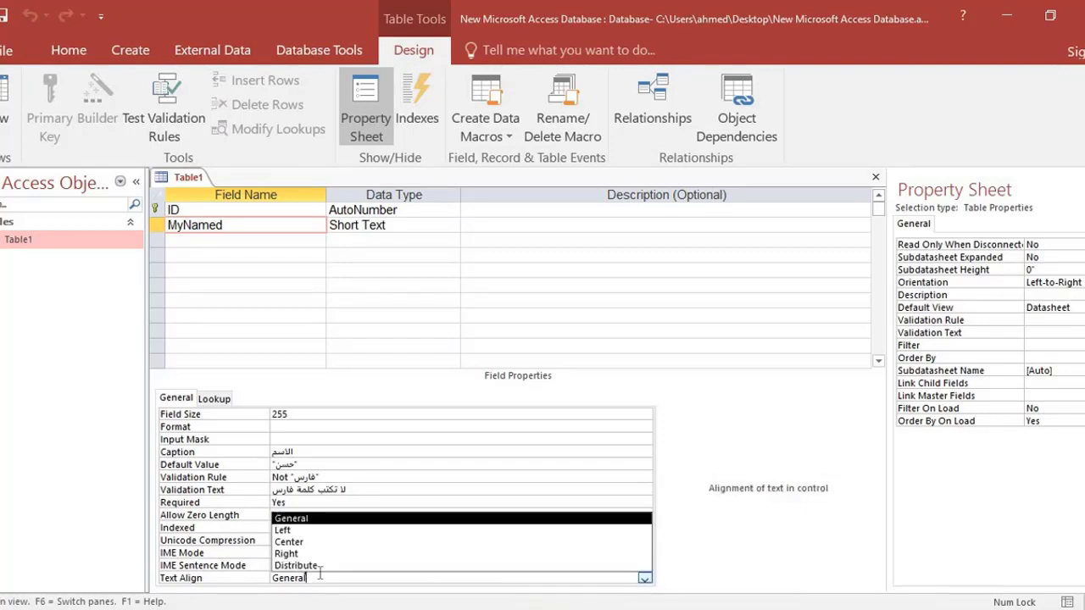
left_click(288, 554)
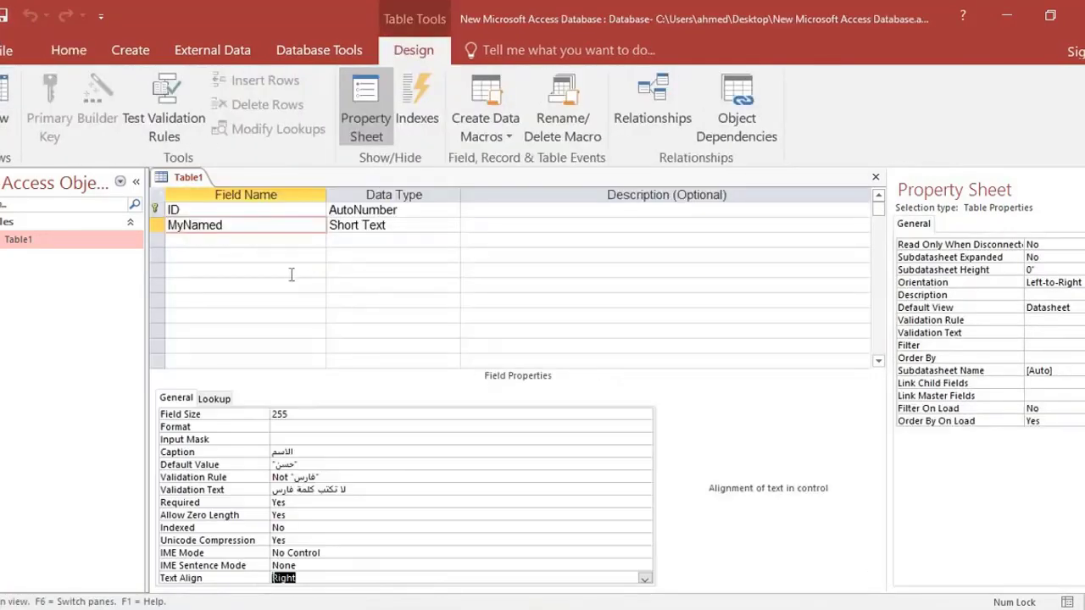
Set the MyNamed field's lookup Display Control to List Box.
left_click(253, 245)
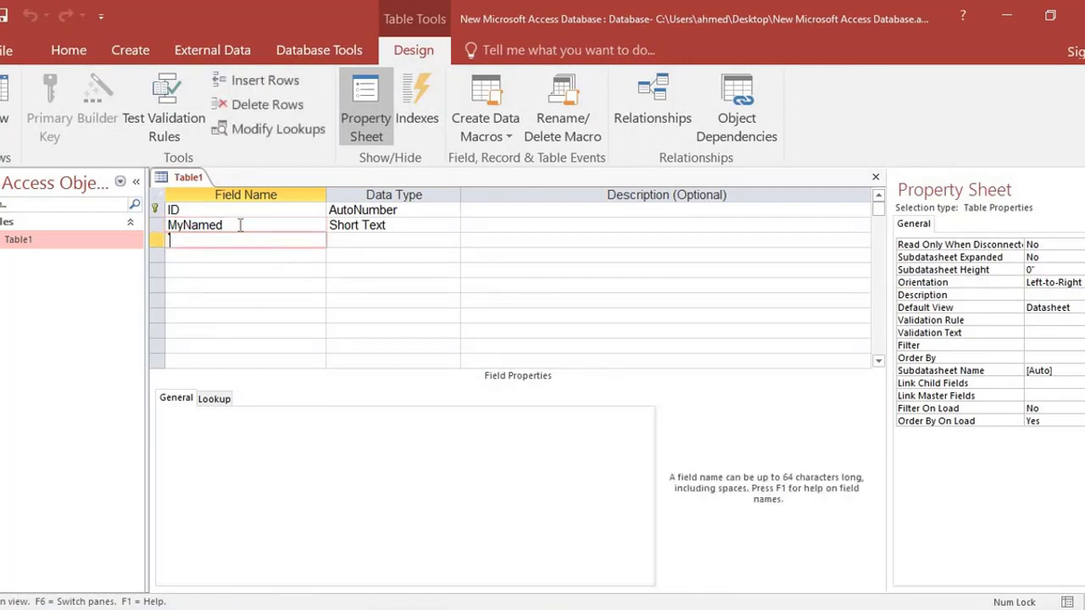
left_click(240, 224)
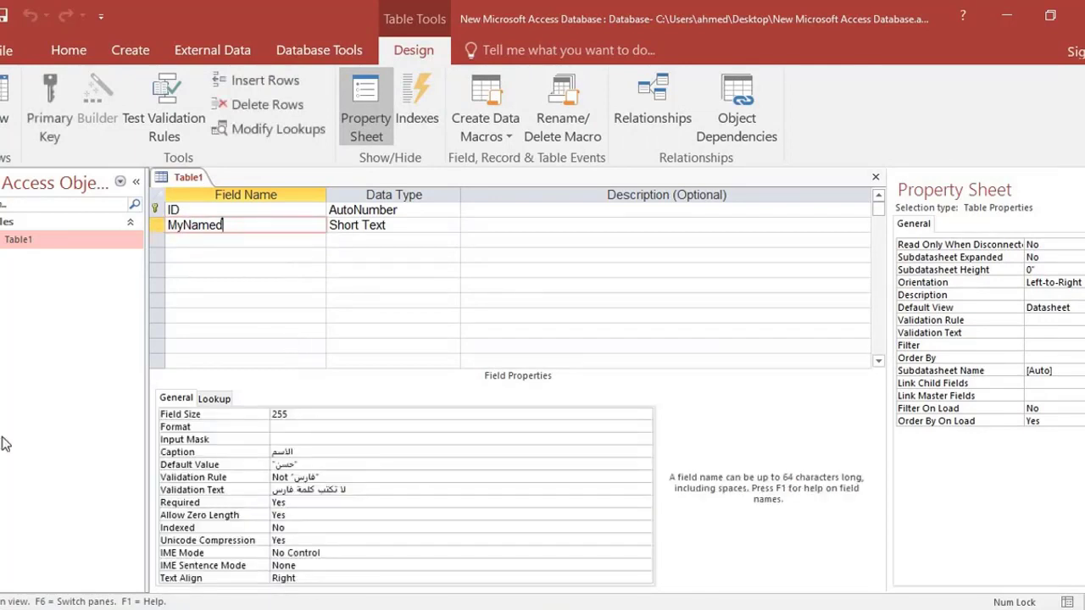
left_click(212, 398)
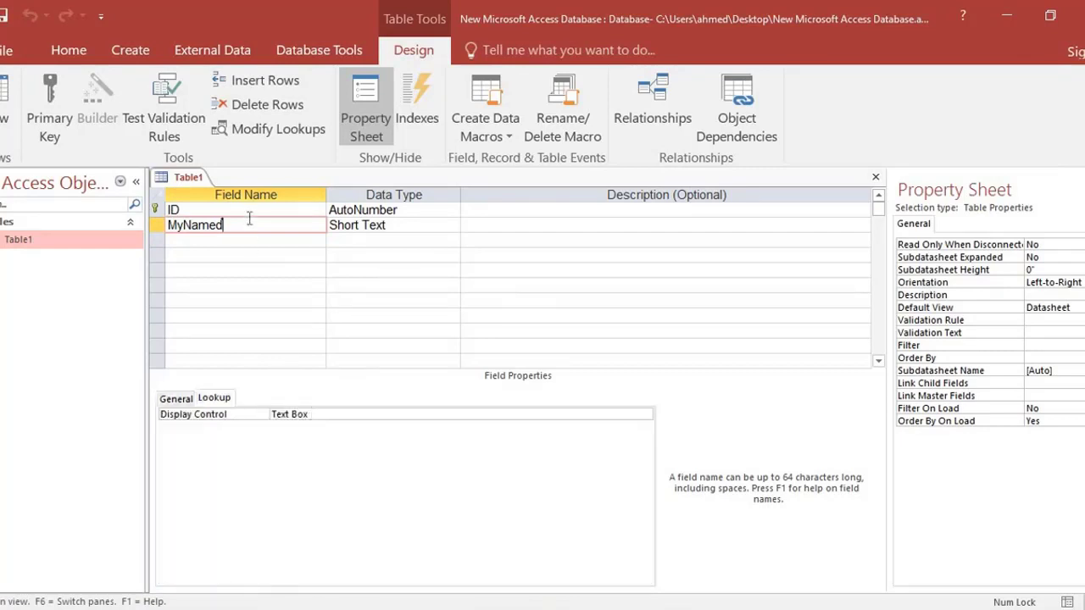
left_click(364, 226)
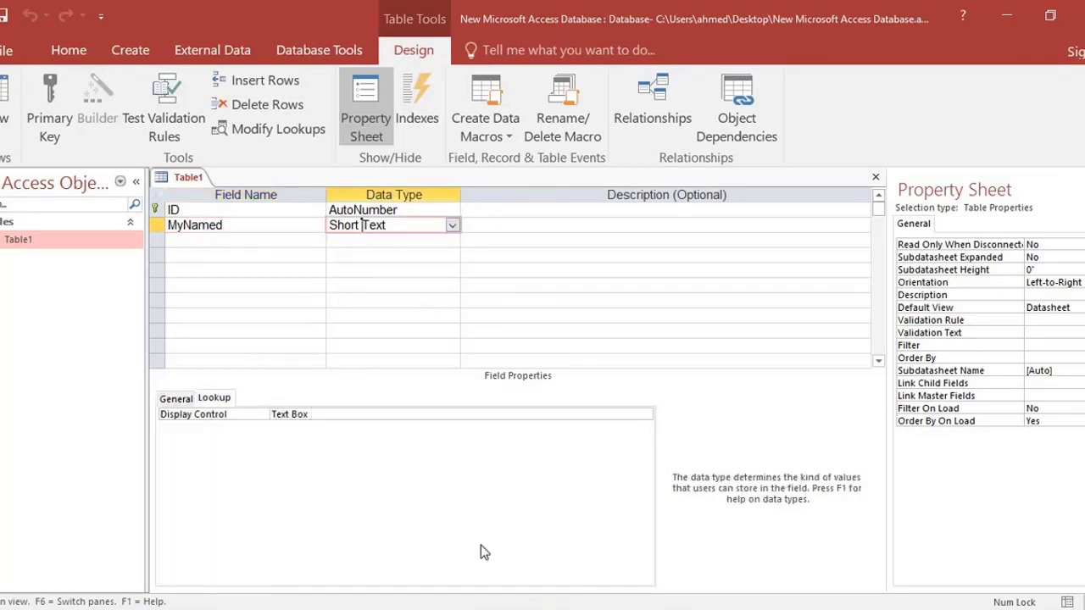
left_click(312, 416)
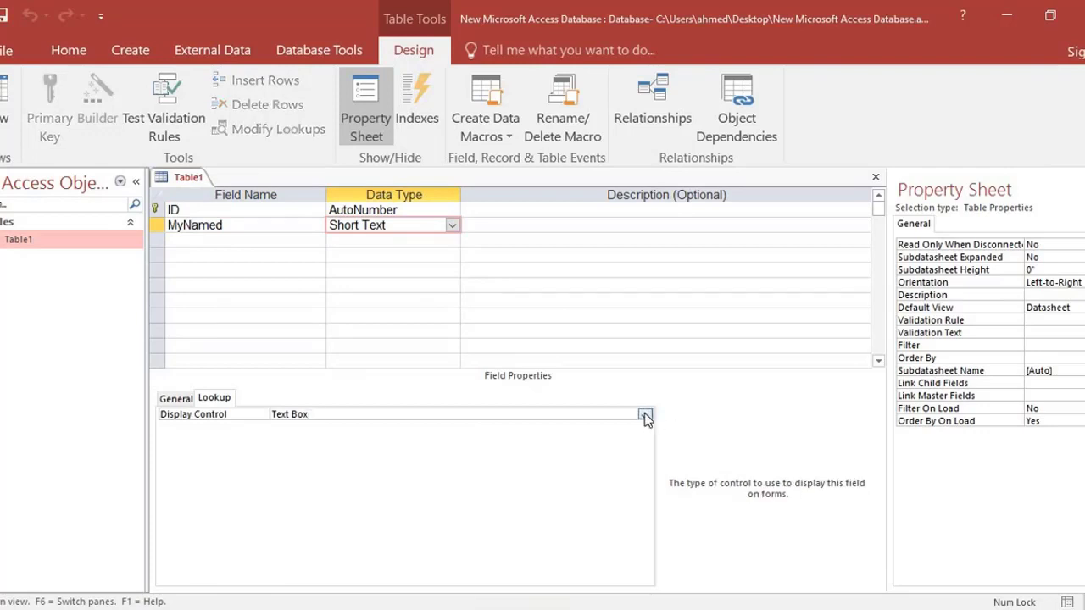
left_click(645, 416)
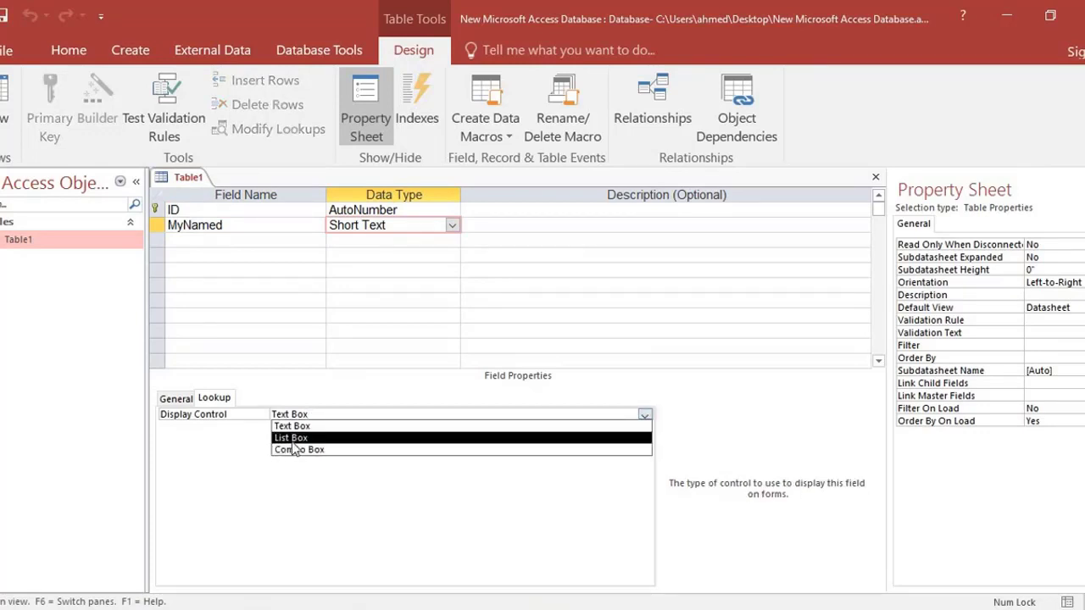
left_click(293, 440)
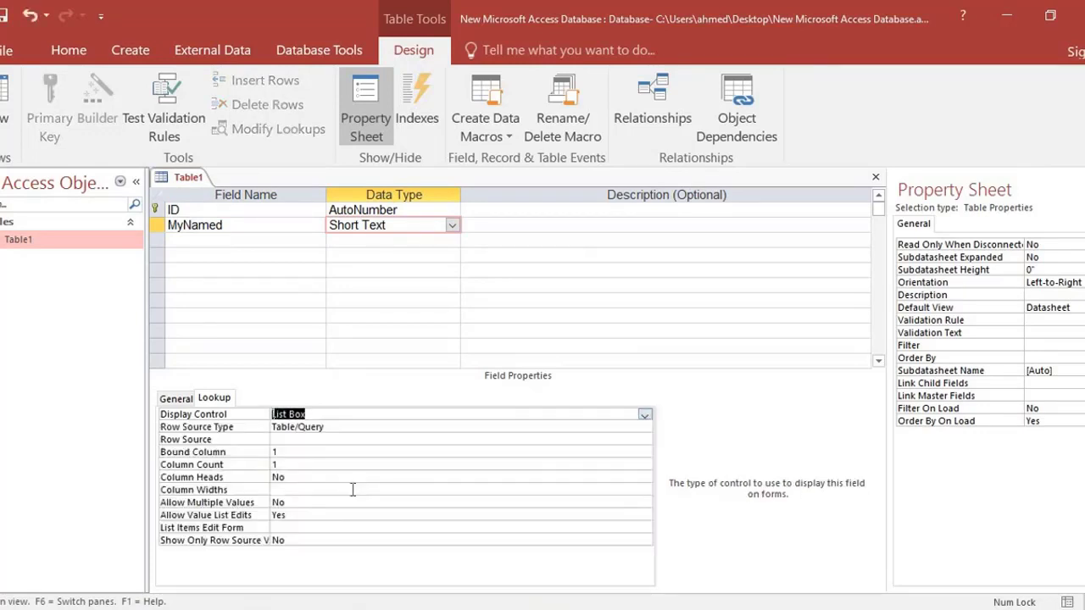
Set the lookup's Row Source Type to Field List and its Row Source to 2;4;10;30.
left_click(318, 427)
left_click(645, 427)
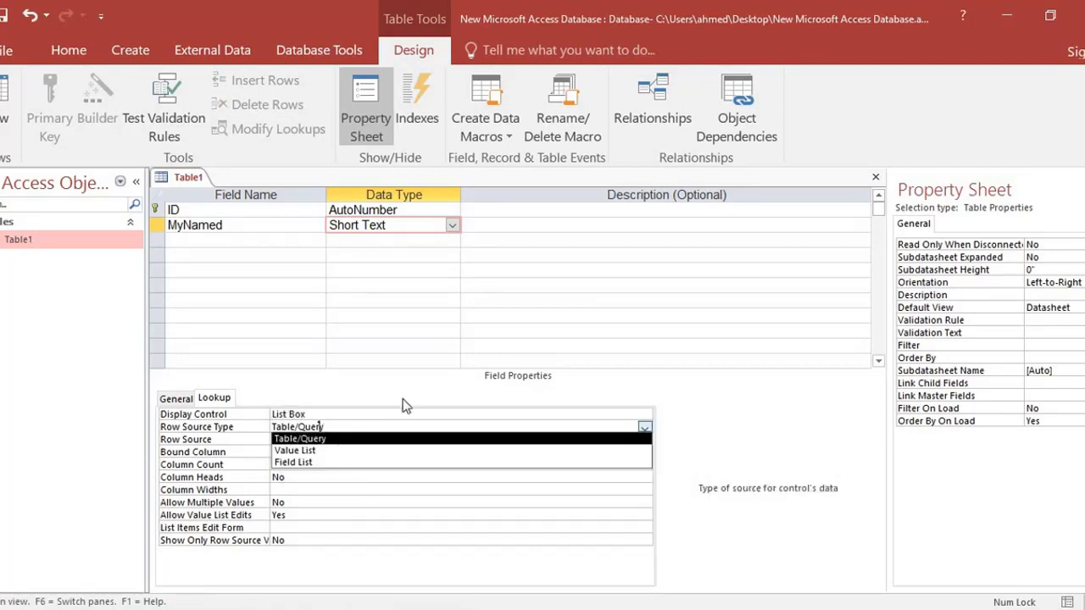
left_click(295, 462)
left_click(305, 440)
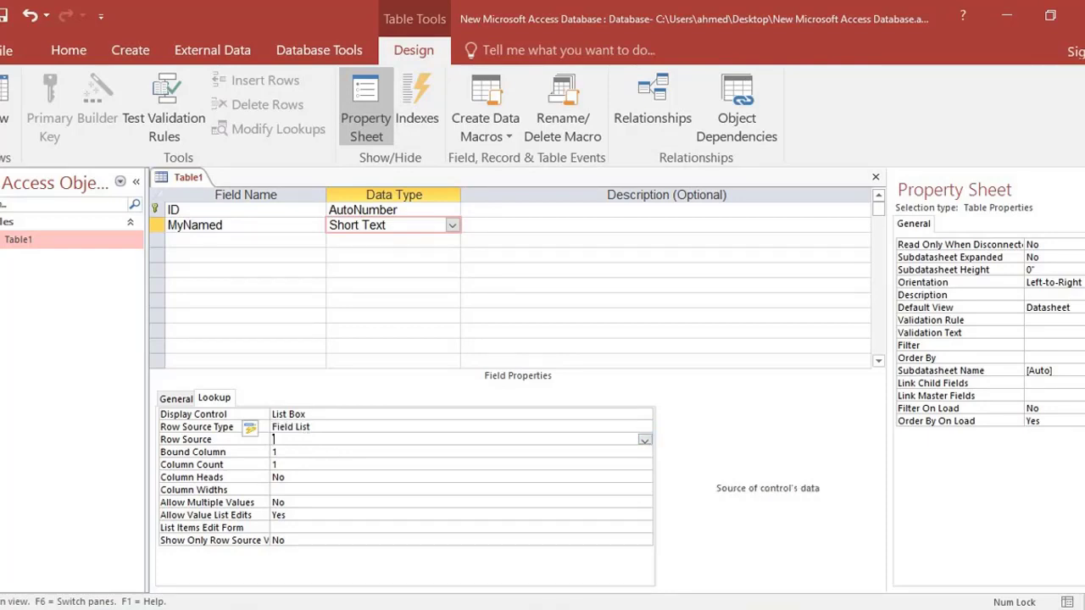
type("2;4;10;30")
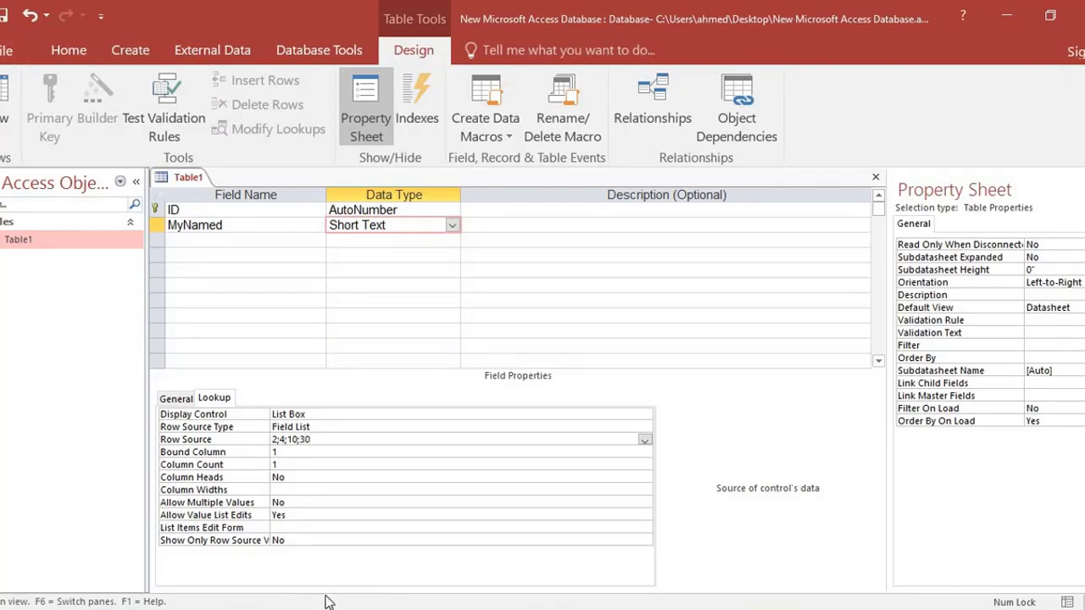
left_click(324, 452)
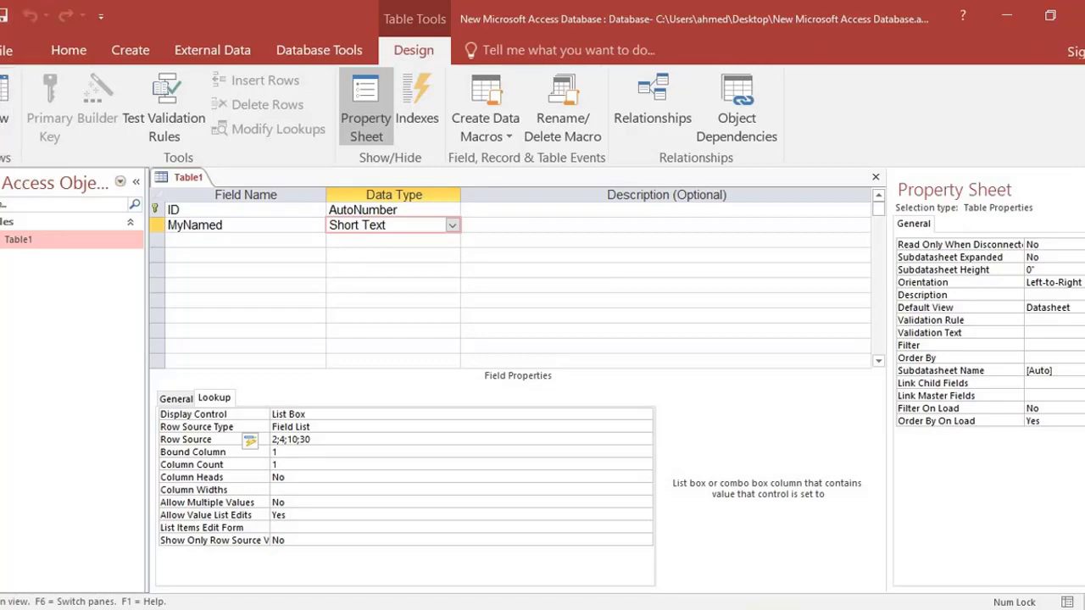
In Datasheet view, check the الاسم field's lookup list on the new record and on an existing blank record.
left_click(5, 95)
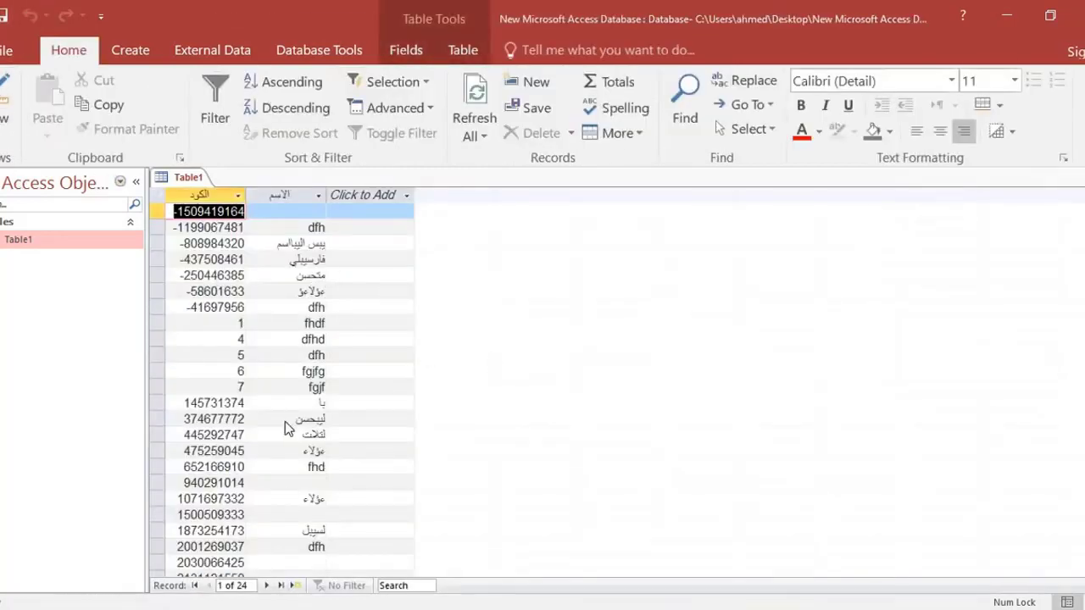
scroll(285, 421, "down", 7)
scroll(288, 375, "up", 1)
left_click(293, 353)
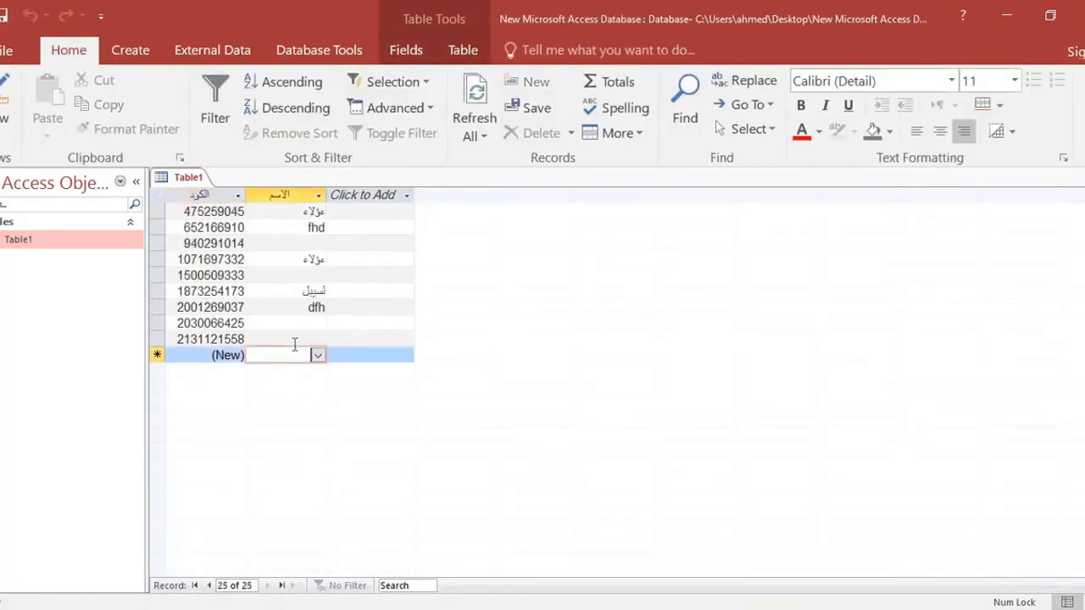
left_click(321, 359)
left_click(321, 360)
left_click(304, 322)
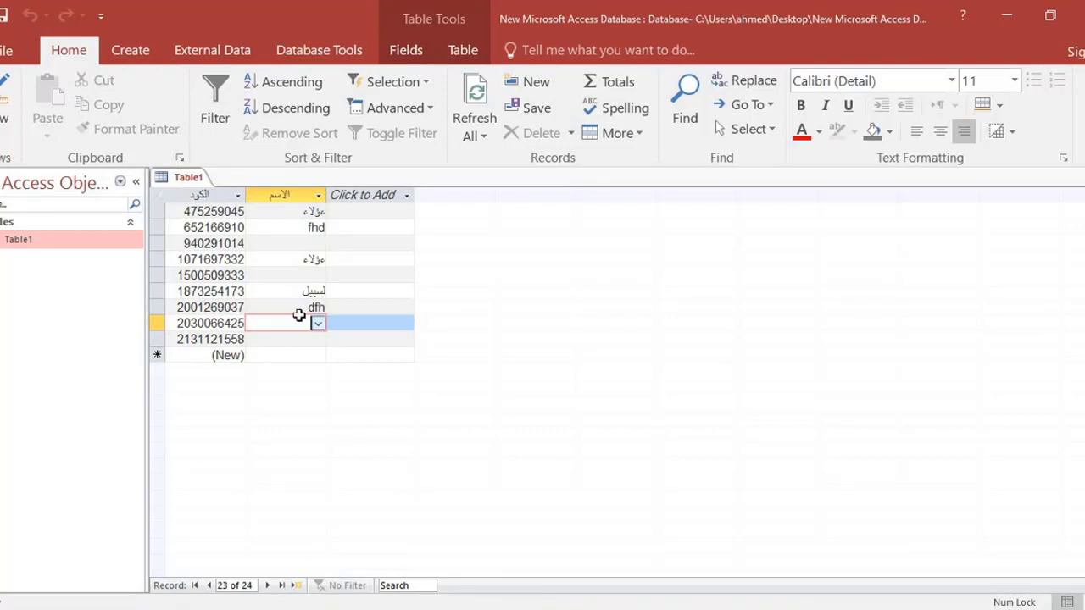
scroll(299, 315, "up", 3)
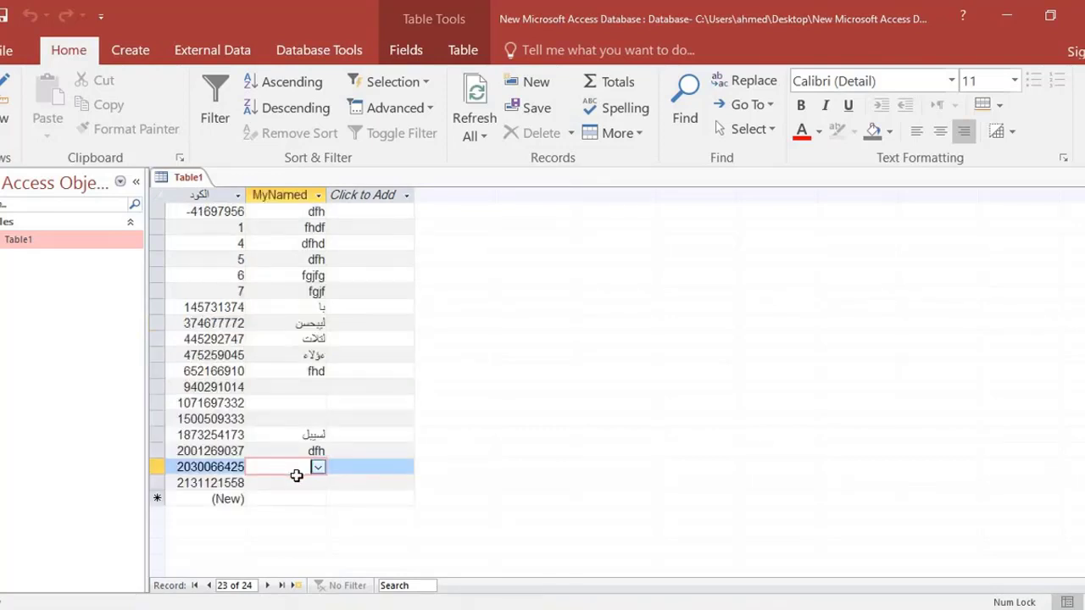
Set the MyNamed field's lookup Row Source Type to Value List and save the table design.
left_click(319, 467)
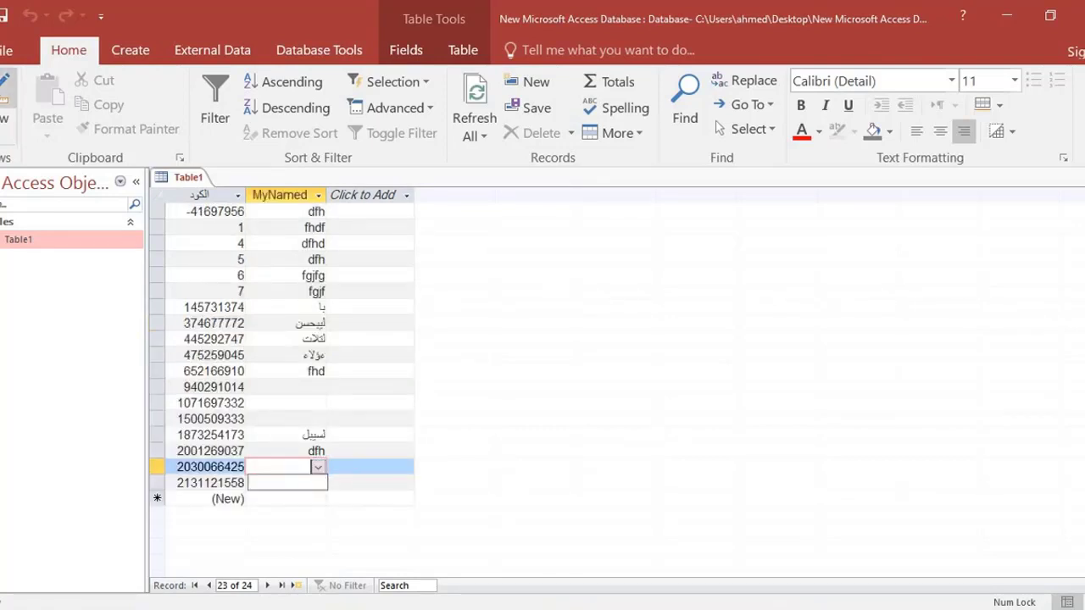
left_click(5, 91)
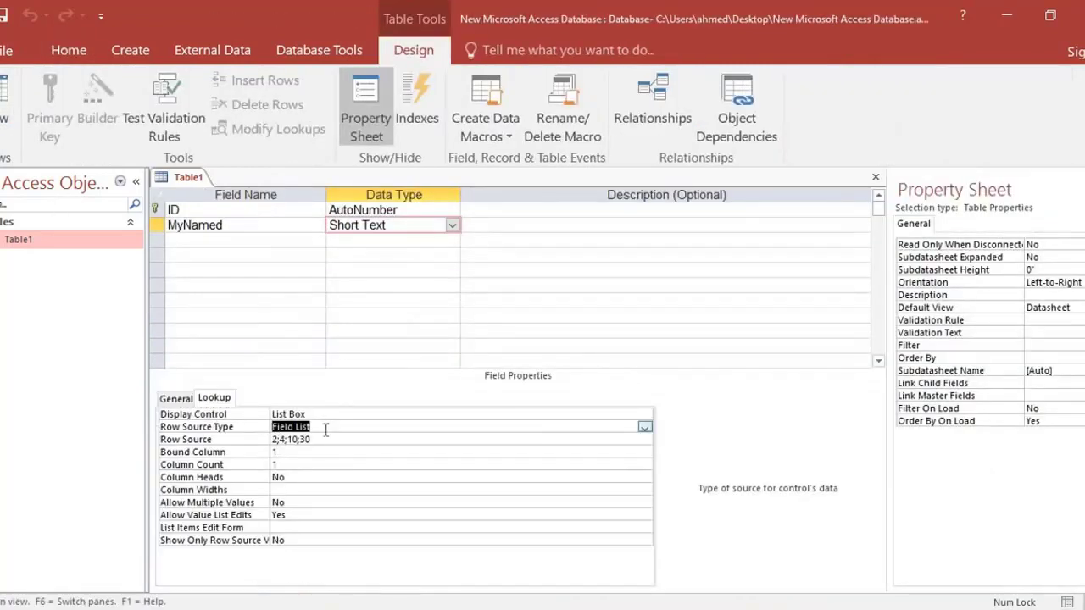
left_click(644, 428)
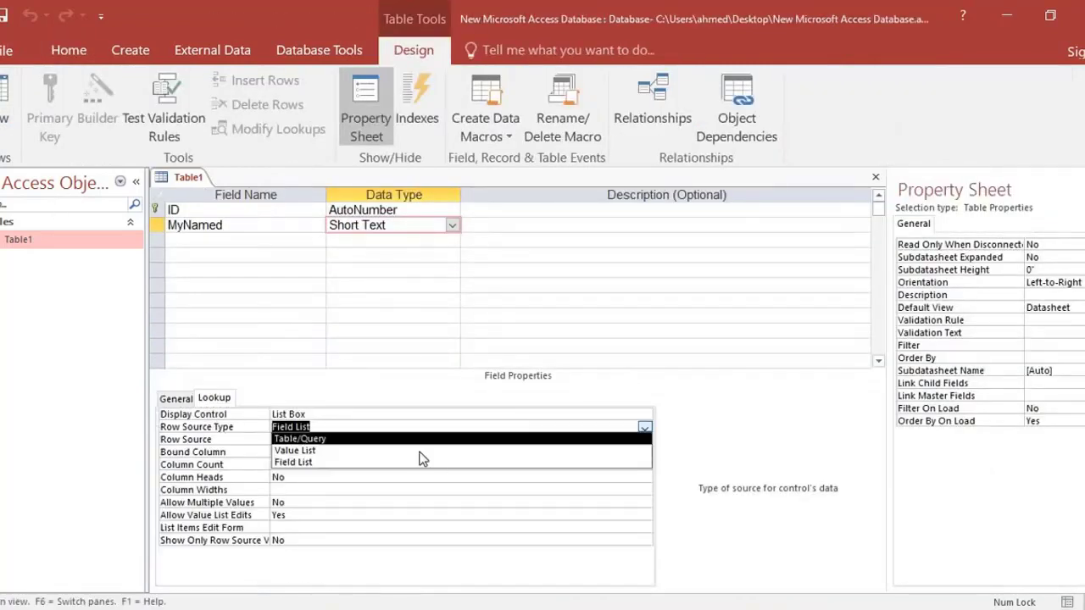
left_click(341, 451)
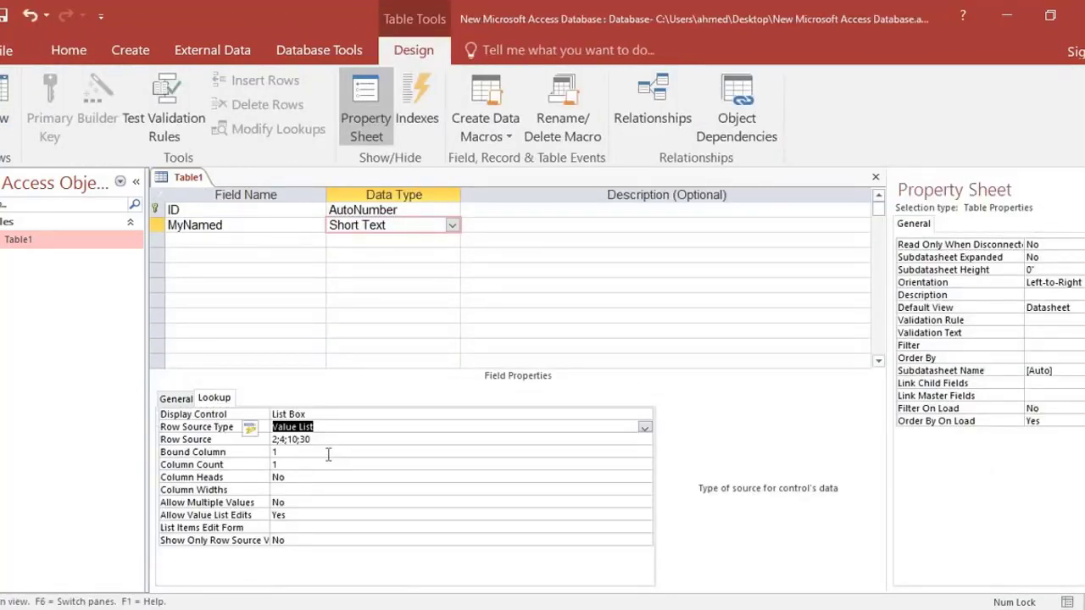
left_click(329, 453)
left_click(2, 16)
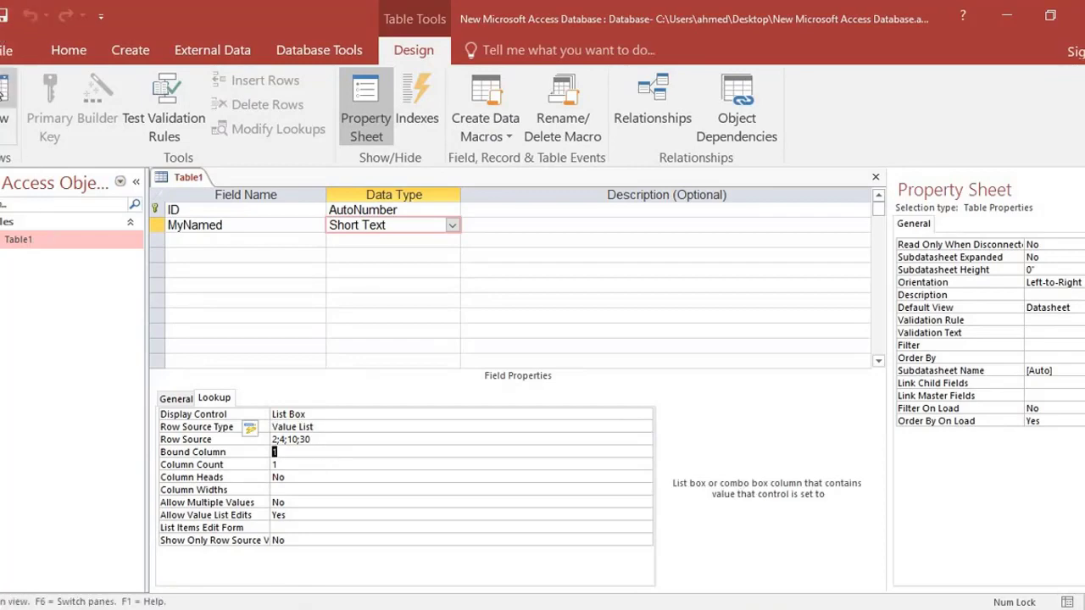
In Datasheet view, choose 30 from the MyNamed lookup list for the second-to-last existing record and commit it.
left_click(4, 89)
scroll(331, 368, "down", 5)
scroll(333, 370, "up", 1)
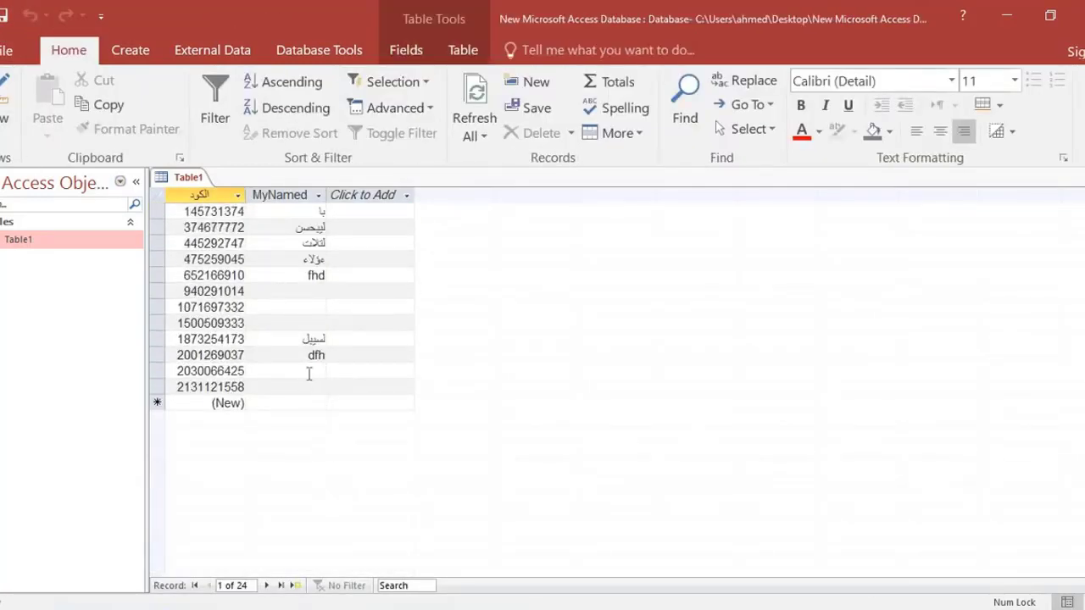
left_click(314, 372)
left_click(320, 371)
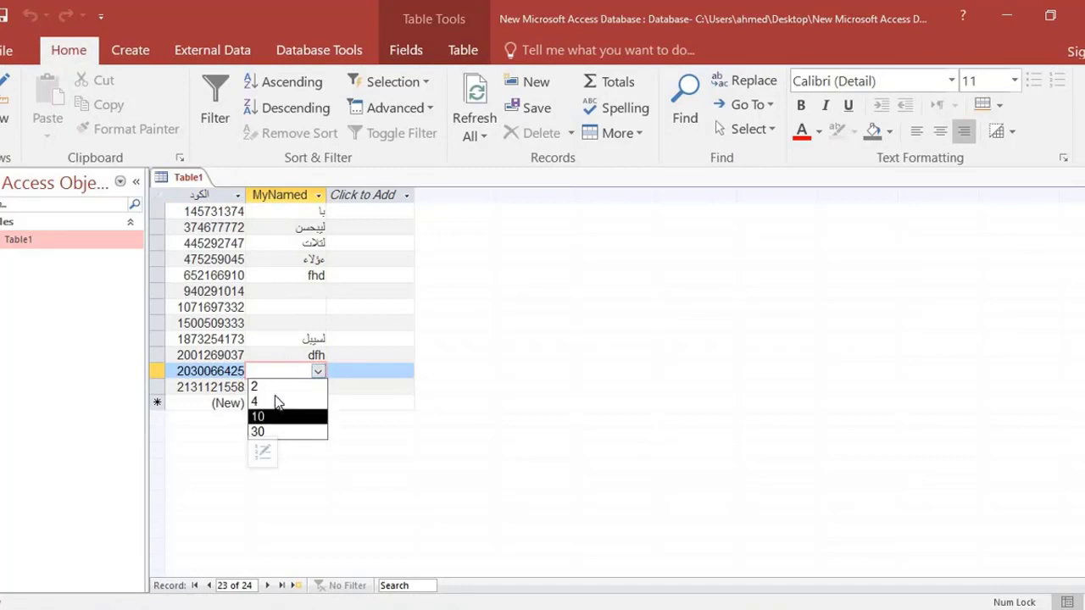
left_click(262, 432)
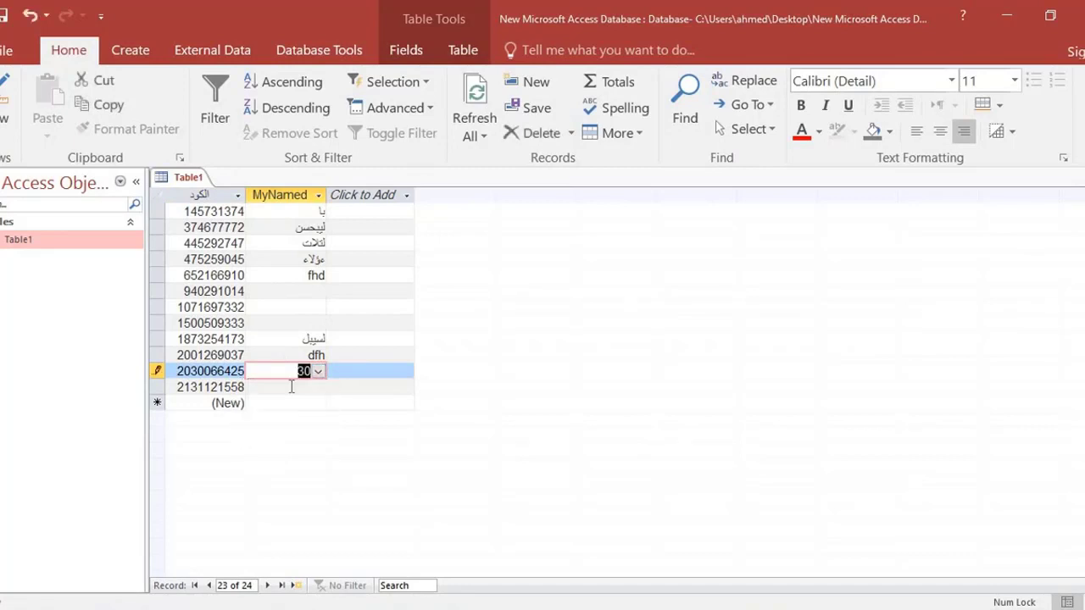
left_click(292, 383)
left_click(291, 374)
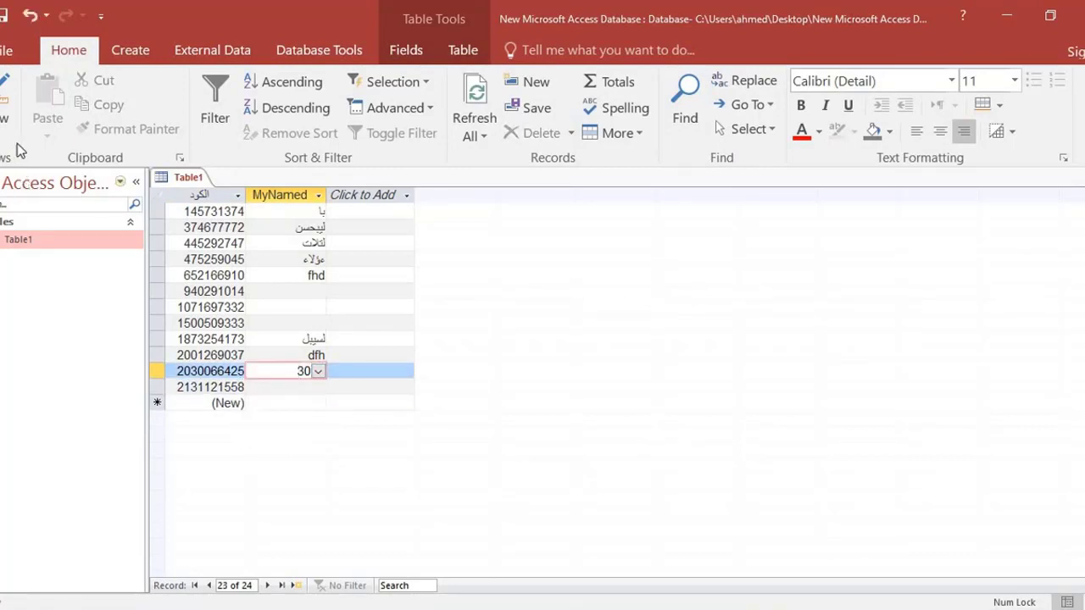
Return to Design view and review the MyNamed field's data type options and its lookup Row Source Type.
left_click(9, 91)
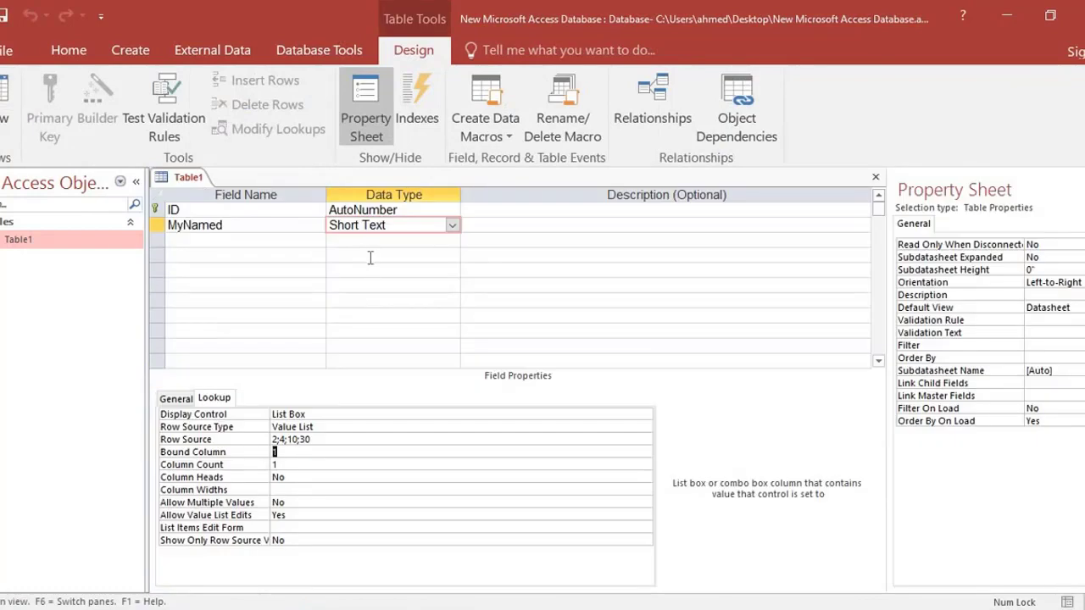
left_click(453, 225)
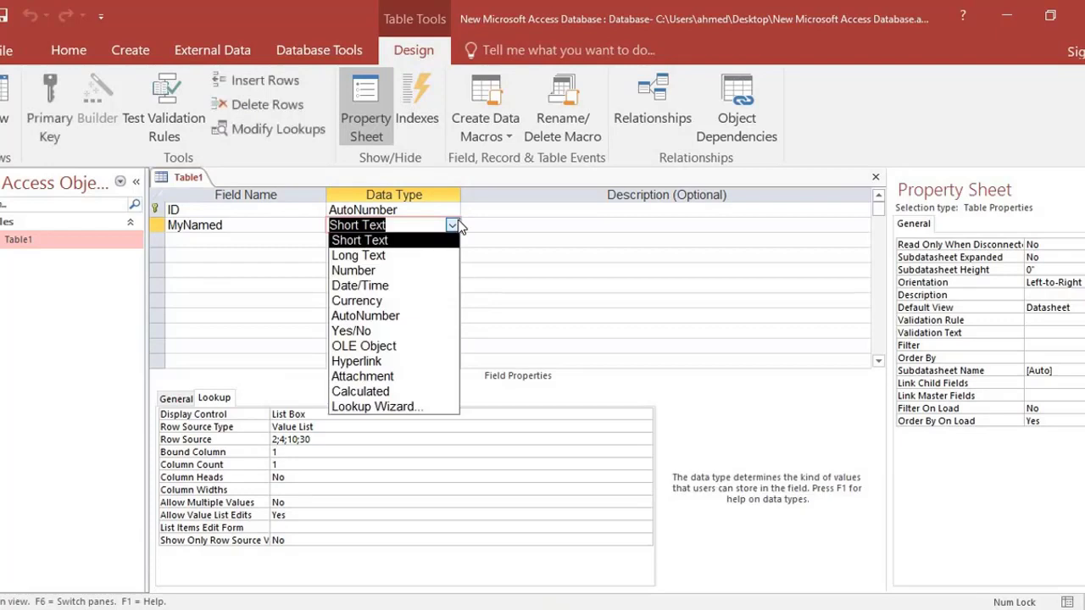
left_click(456, 226)
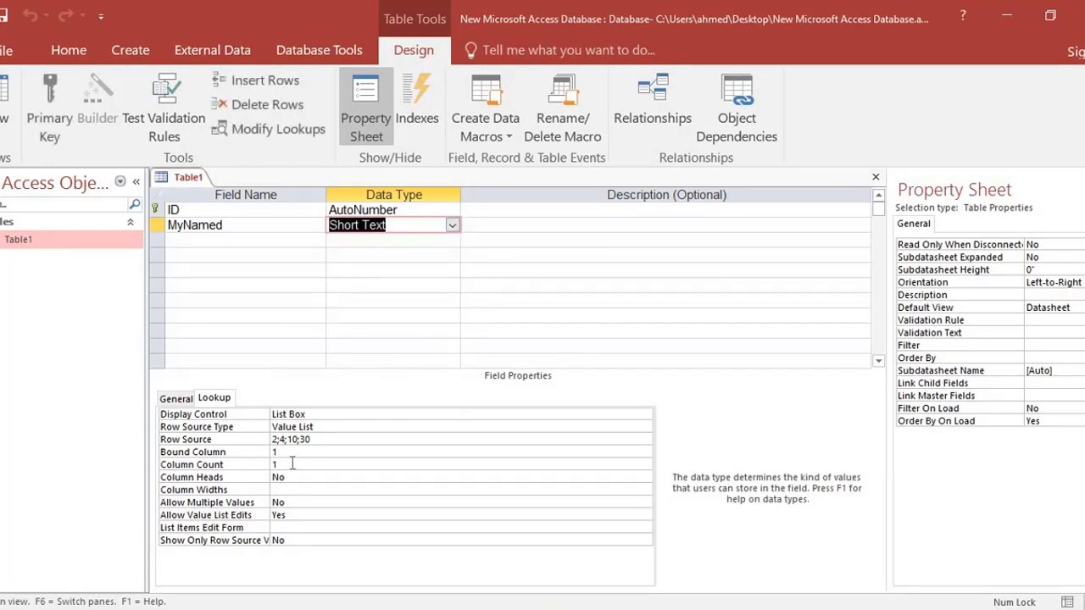
left_click(303, 427)
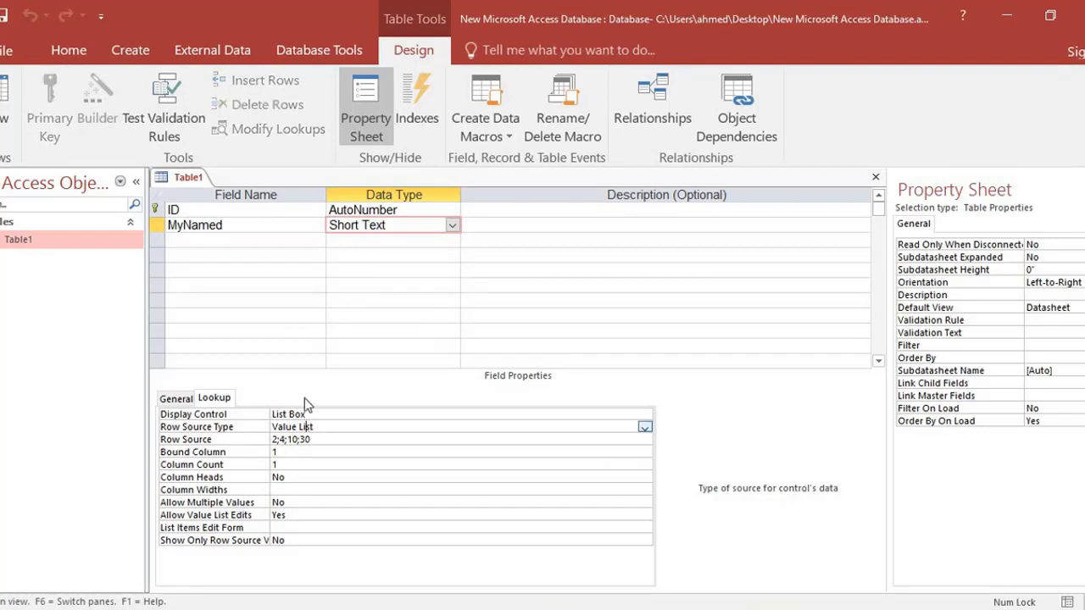
left_click(366, 226)
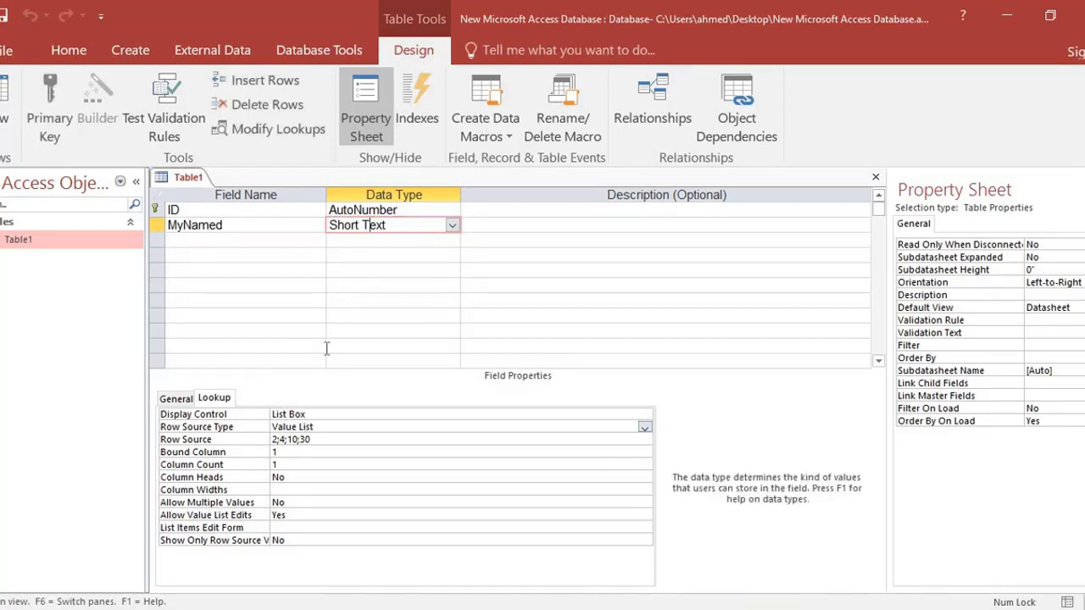
left_click(319, 427)
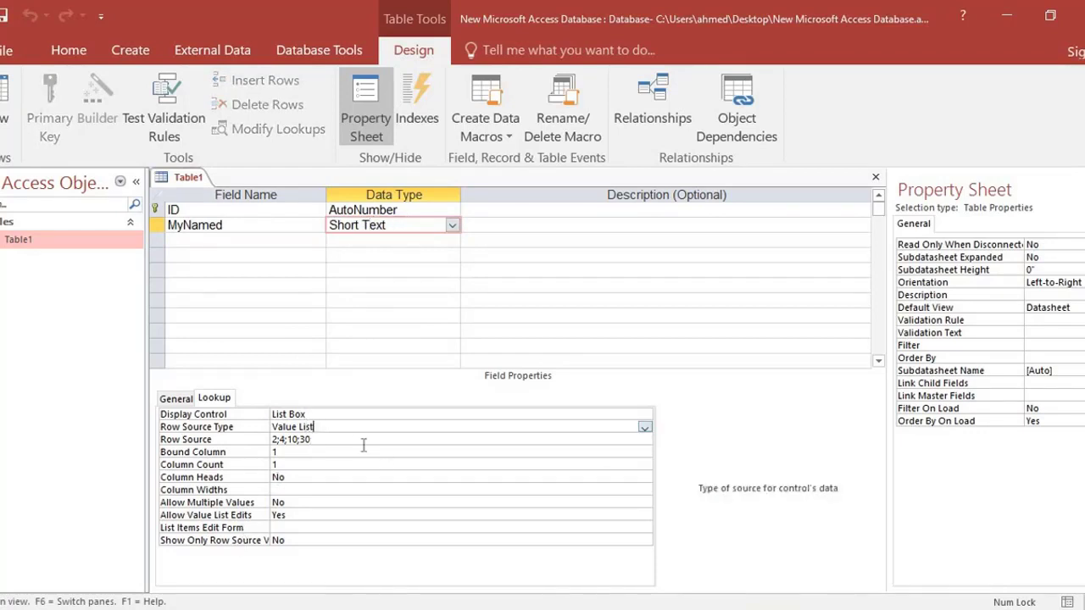
Set the MyNamed field's lookup Display Control to Combo Box and its Row Source Type to Table/Query.
left_click(324, 413)
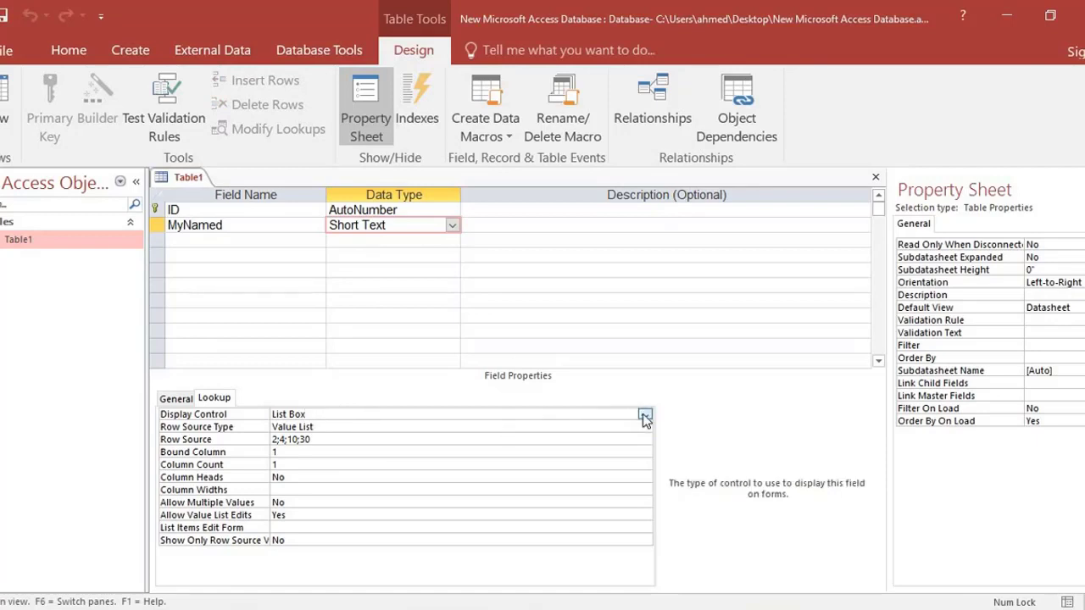
left_click(644, 414)
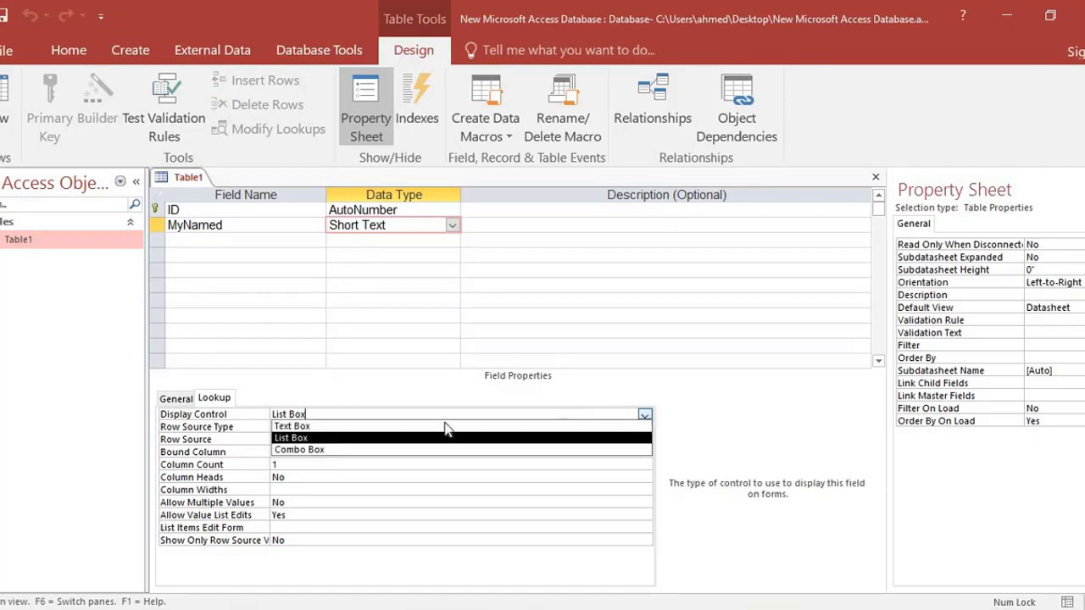
left_click(327, 450)
left_click(318, 427)
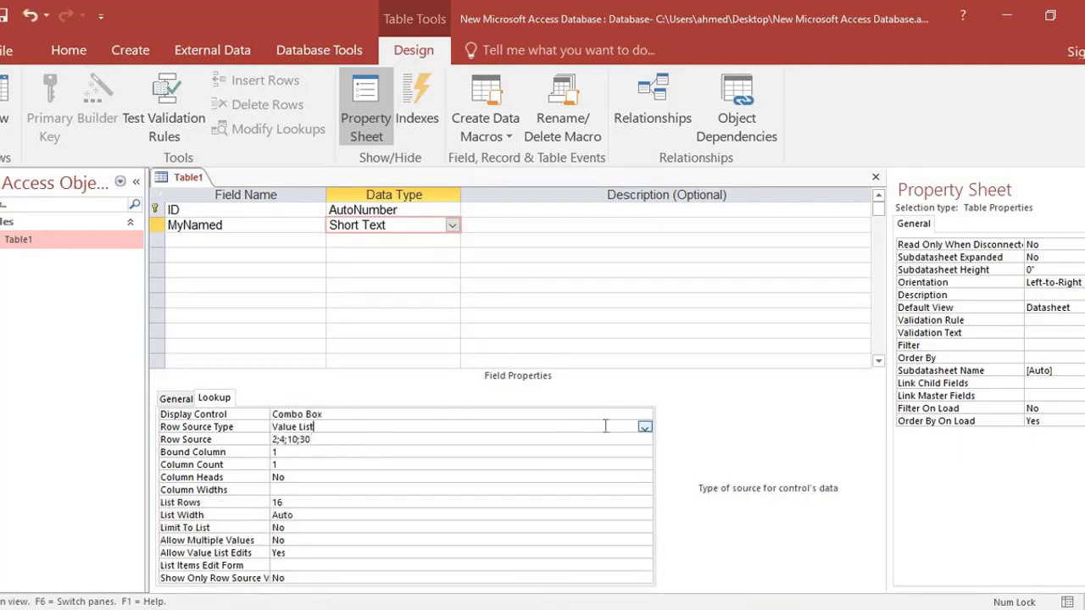
left_click(645, 427)
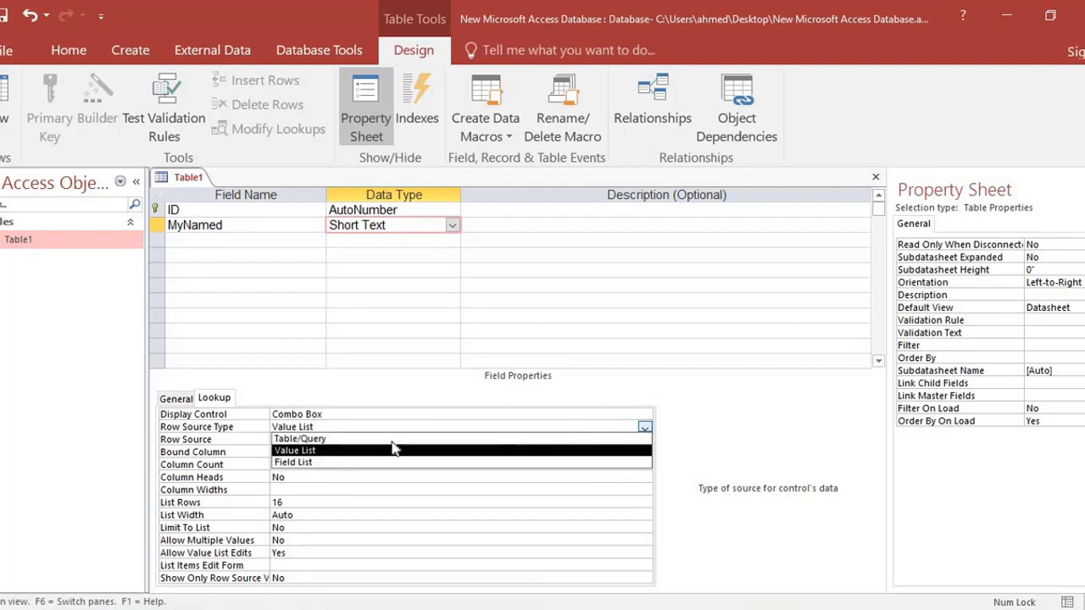
left_click(330, 440)
Save the design changes to Table1 and close the table.
right_click(13, 273)
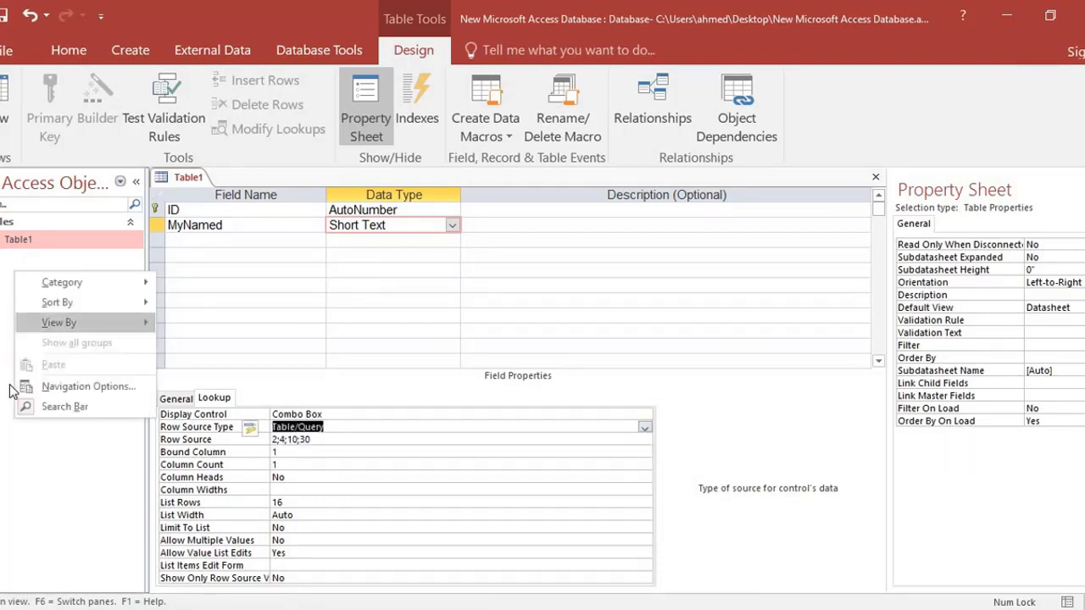
left_click(683, 119)
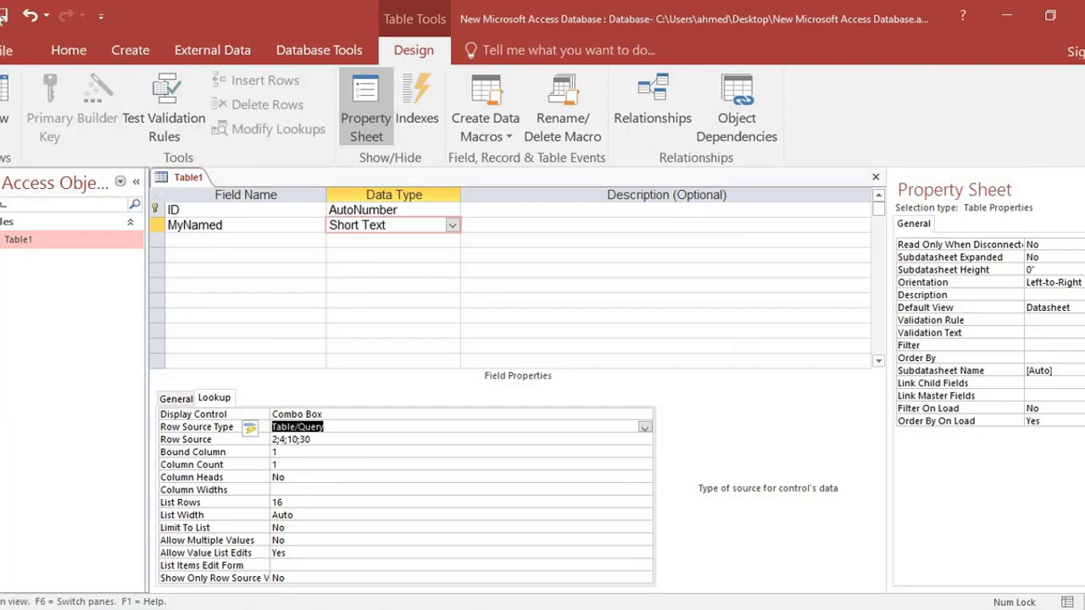
left_click(3, 15)
left_click(875, 177)
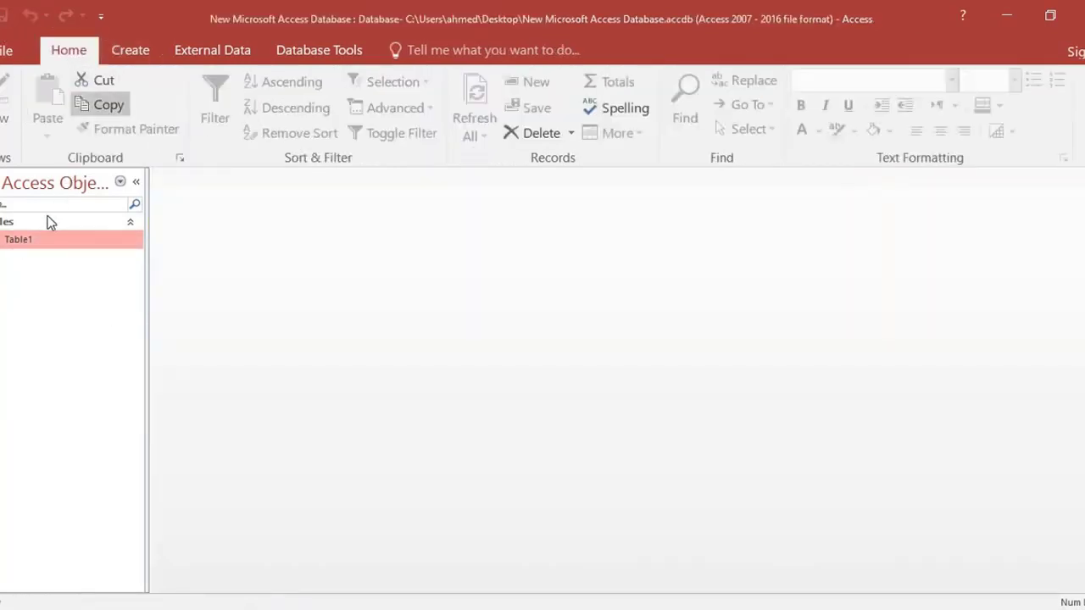
Create a new table in Design view with two fields named id and mnam.
left_click(146, 54)
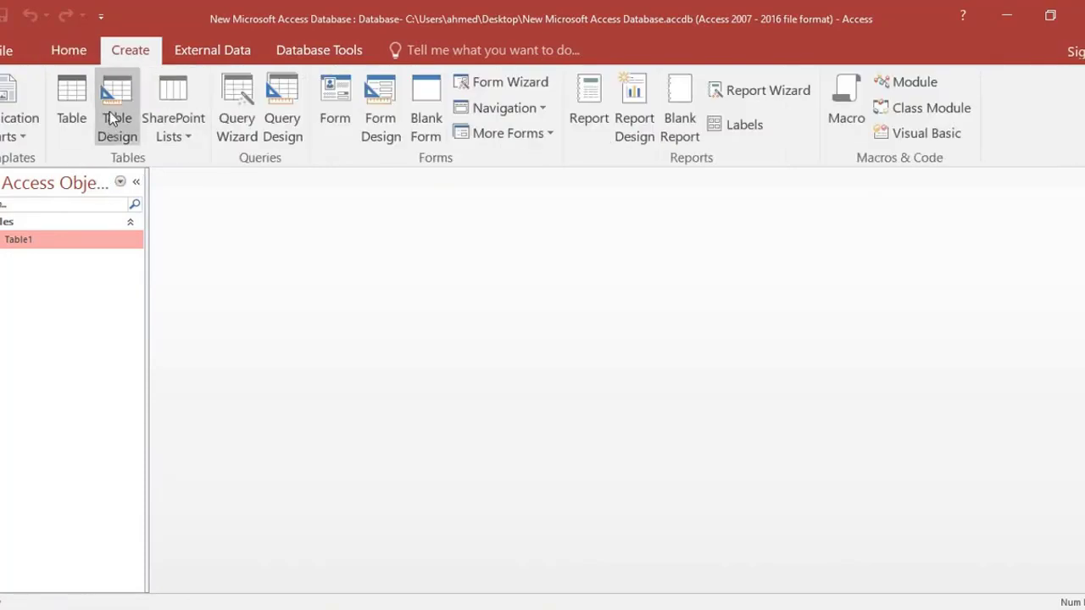
left_click(109, 111)
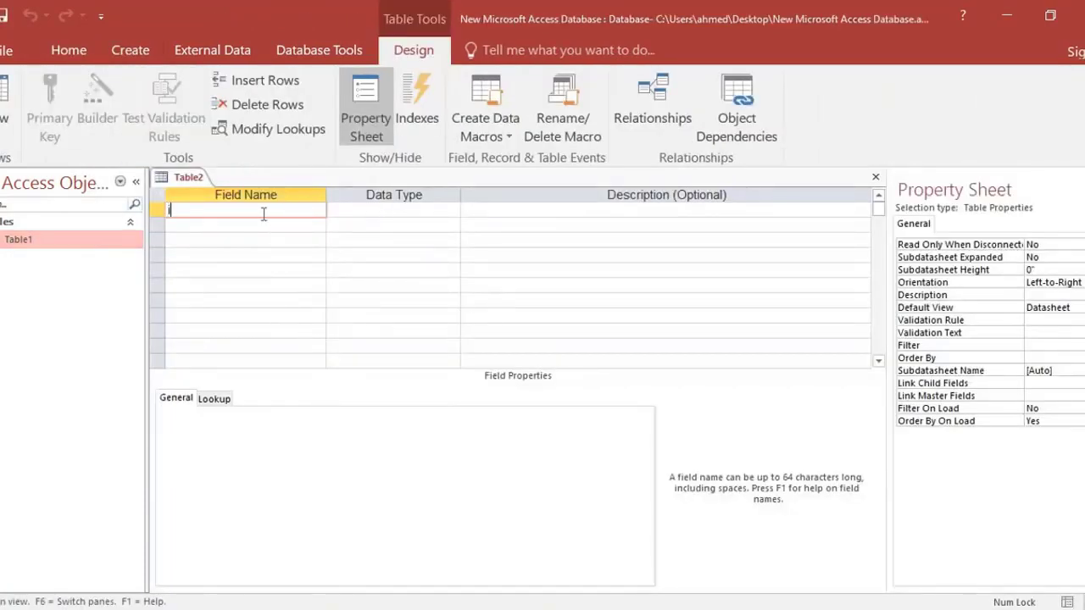
type("id")
left_click(237, 228)
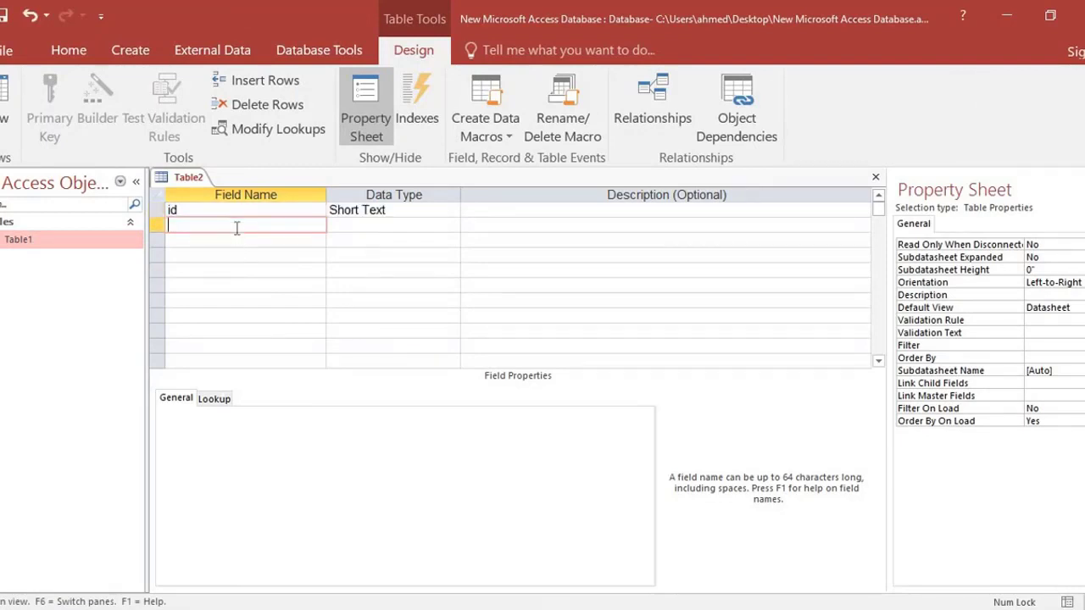
type("mnam")
left_click(359, 227)
Set the id field's data type to AutoNumber, keeping mnam as Short Text.
left_click(446, 209)
left_click(452, 210)
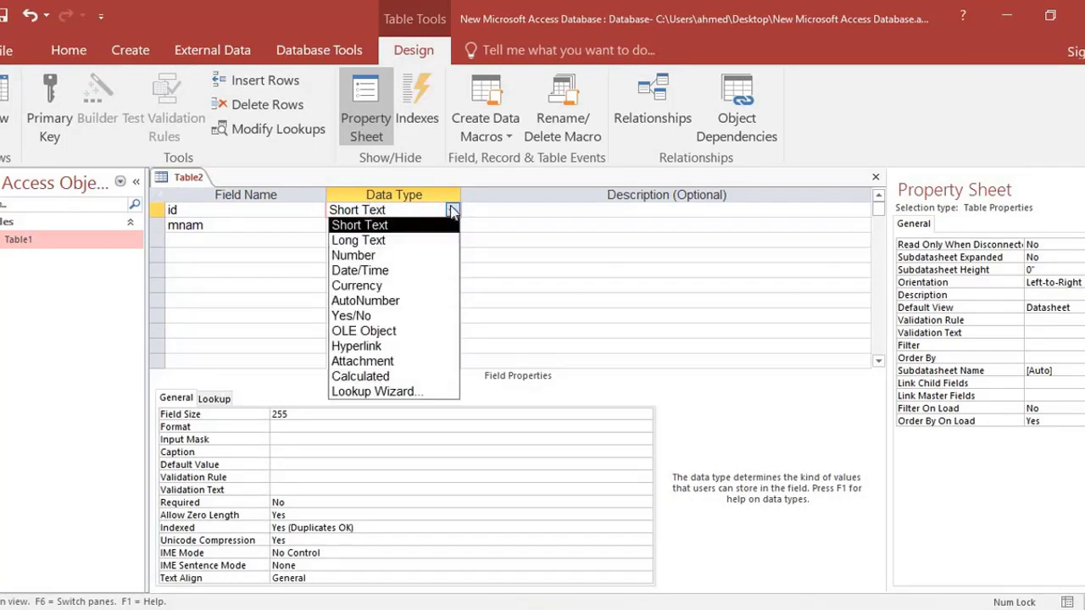
left_click(370, 255)
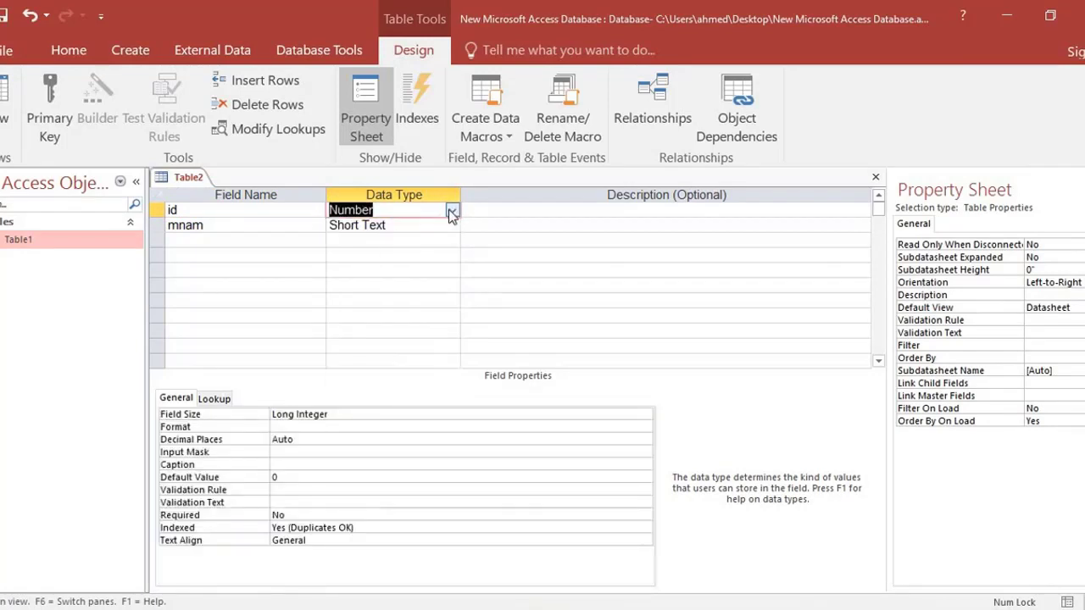
left_click(450, 209)
left_click(365, 301)
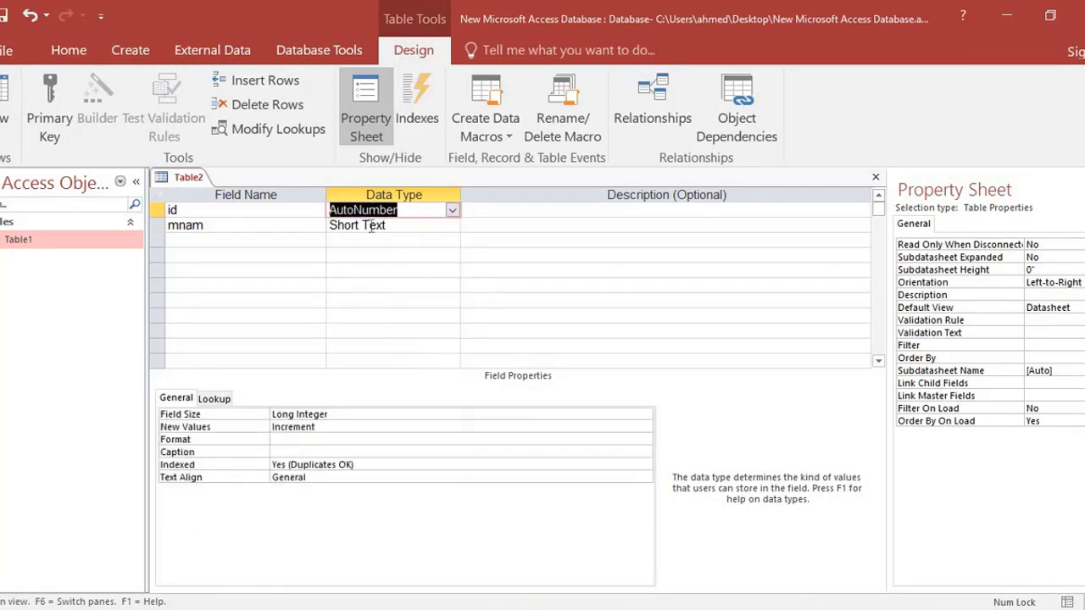
left_click(386, 225)
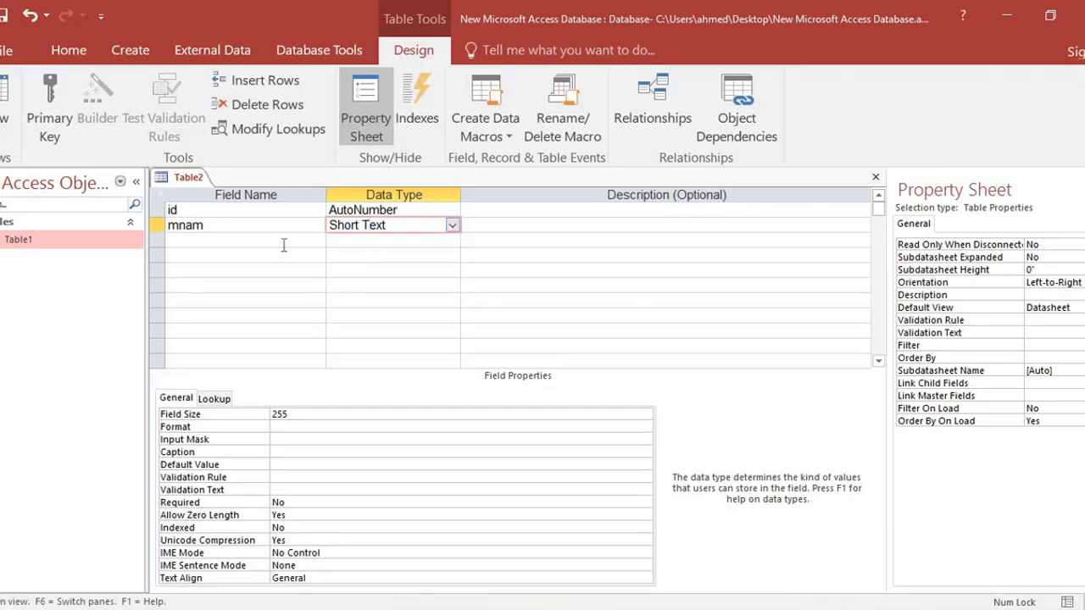
Save the new table as Table2 and accept the creation of a primary key.
left_click(283, 244)
left_click(4, 15)
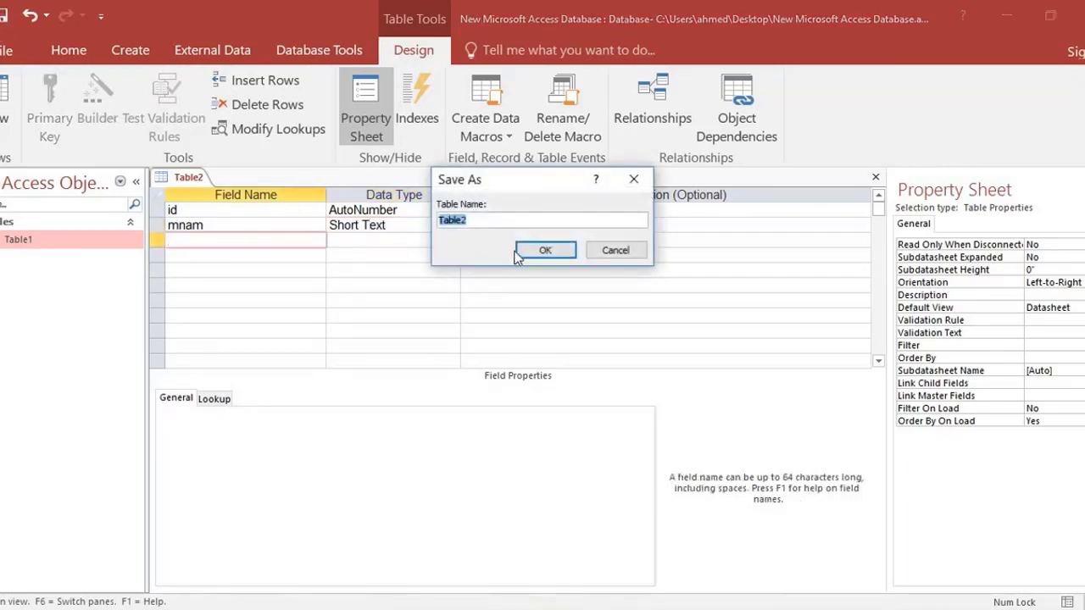
left_click(523, 253)
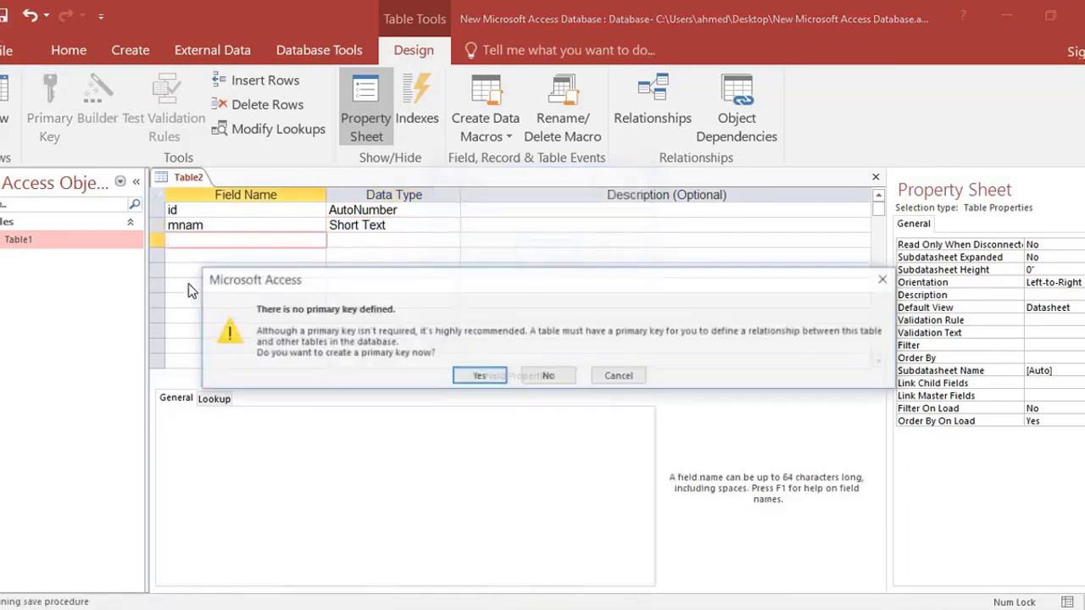
left_click(477, 376)
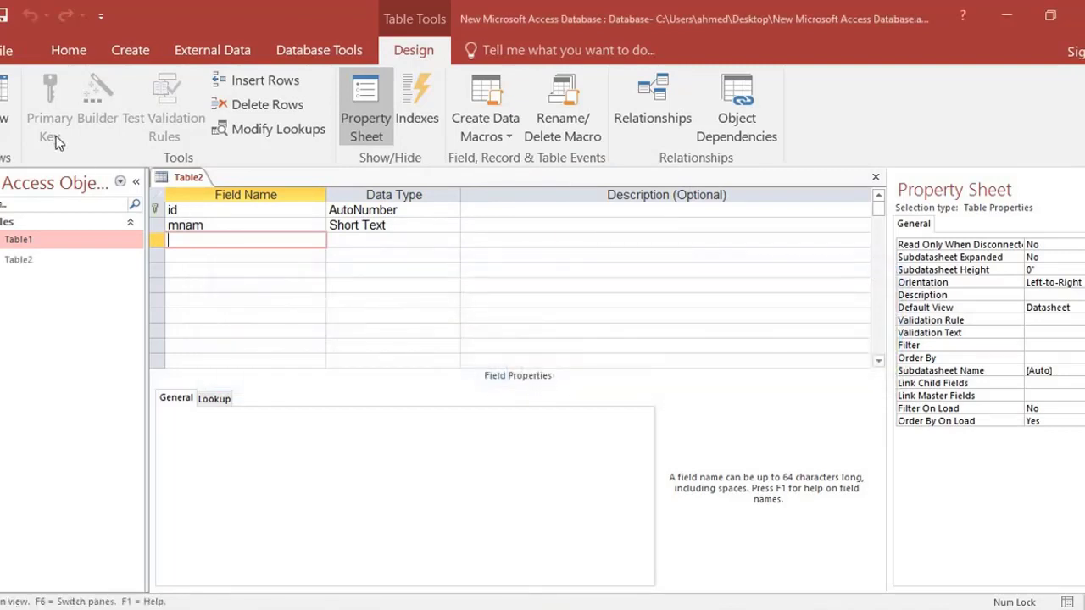
In Table2's Datasheet view, enter mmmm in the mnam field of the first record.
left_click(12, 95)
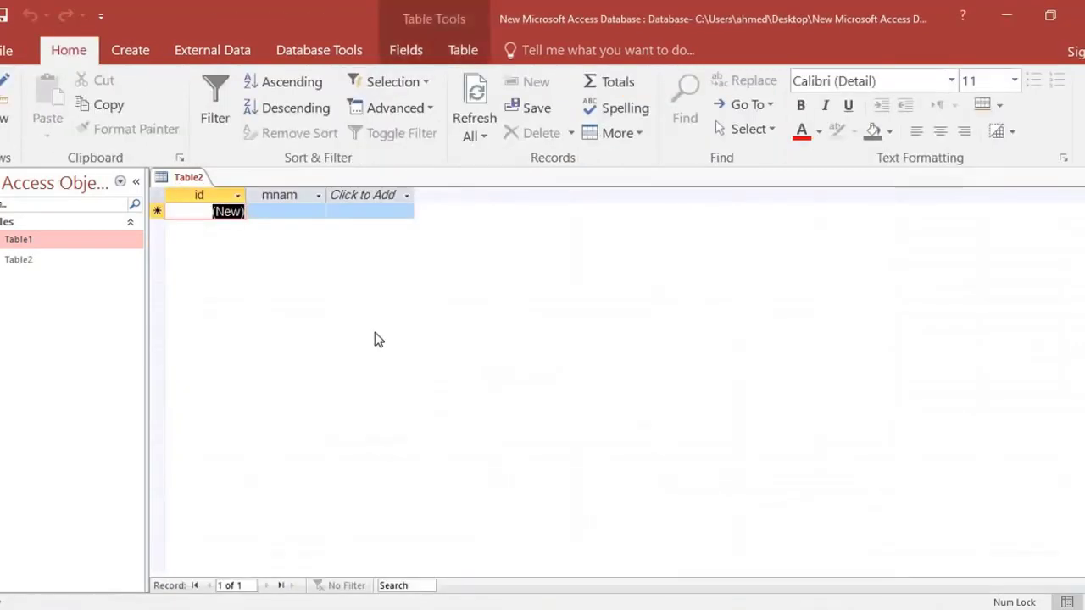
left_click(281, 213)
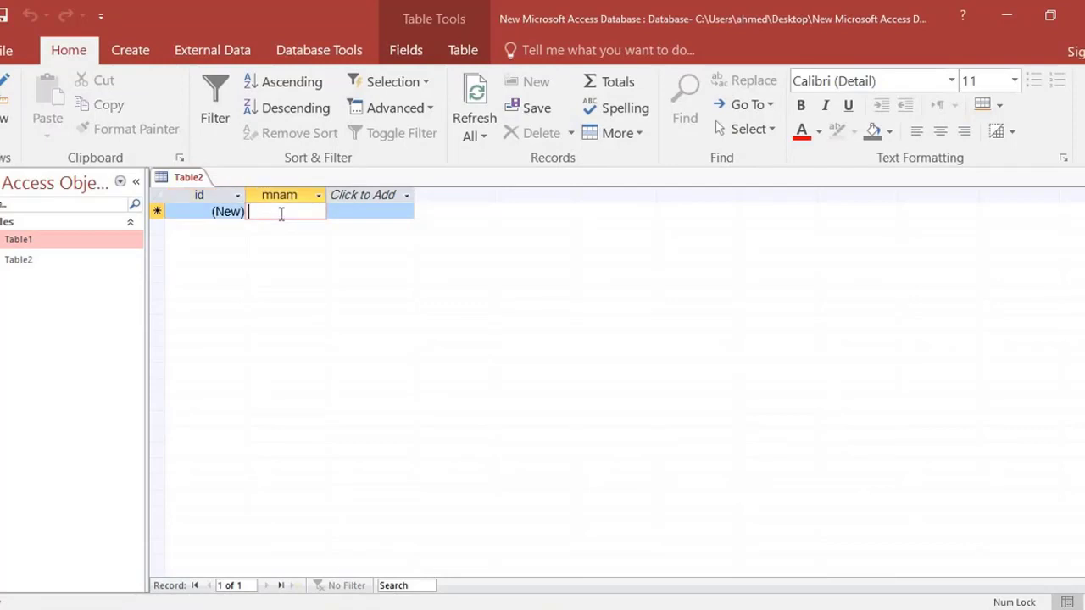
type("mmmm")
left_click(277, 229)
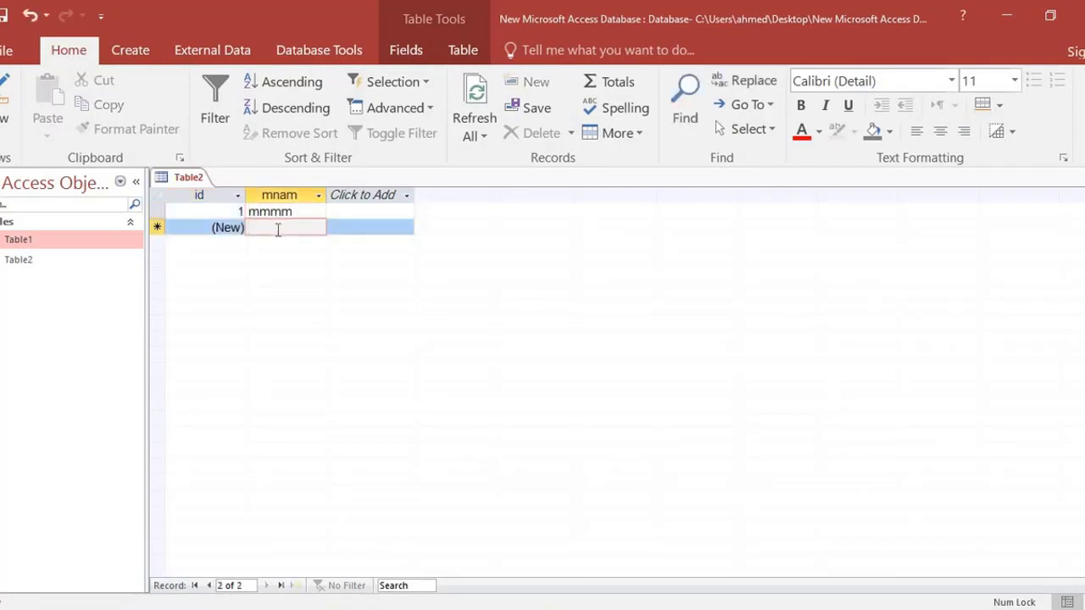
Add three more Table2 records with dddd, kkkkk and ؤبابايبايا in the mnam field, and close the table.
type("dddd")
left_click(280, 244)
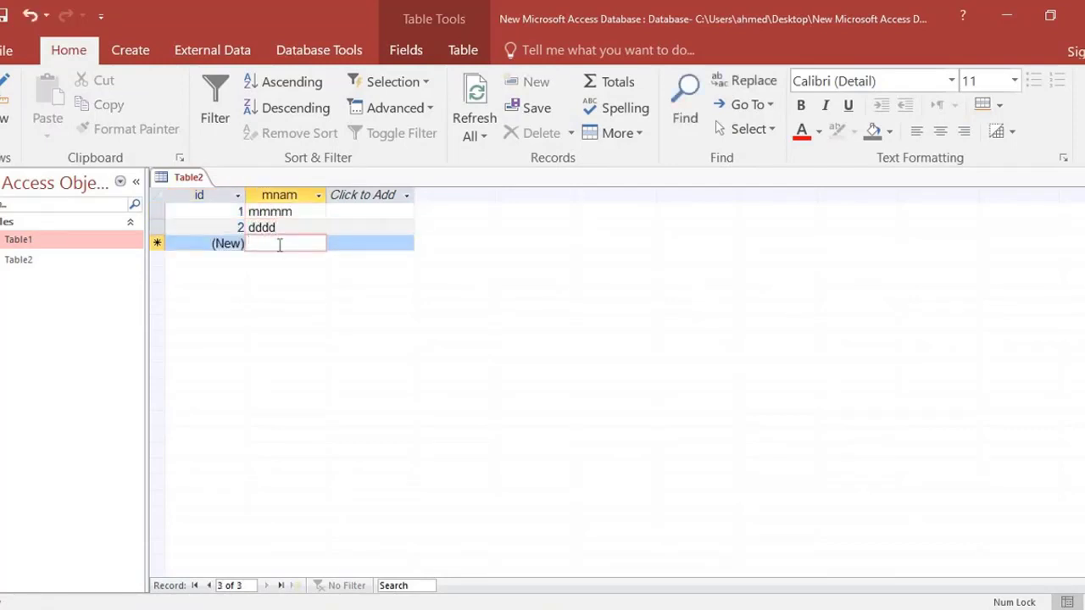
type("kkkkk")
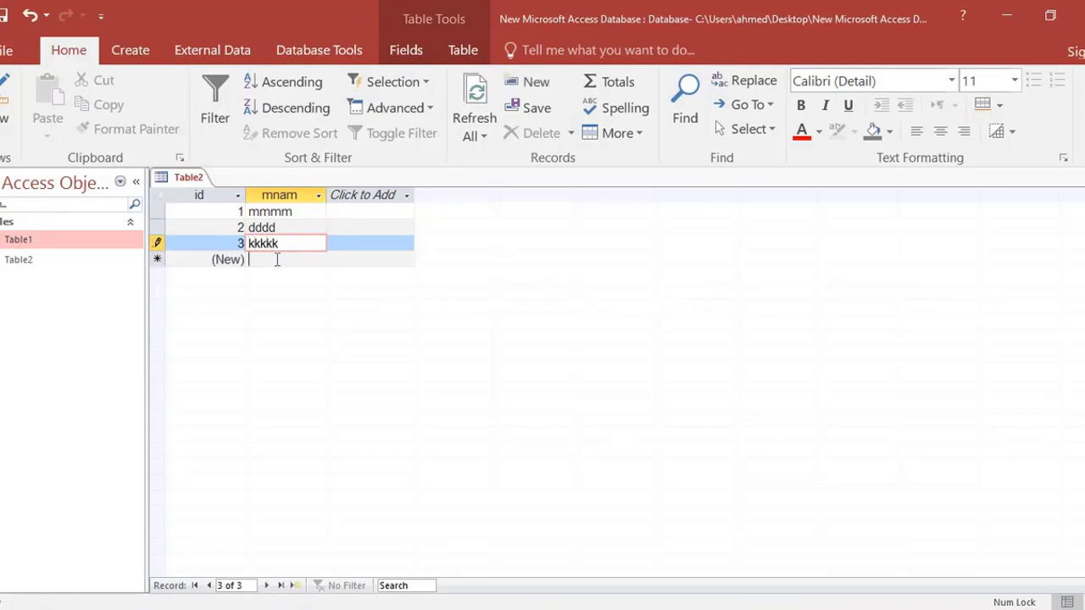
left_click(276, 259)
type("ؤبابايبايا")
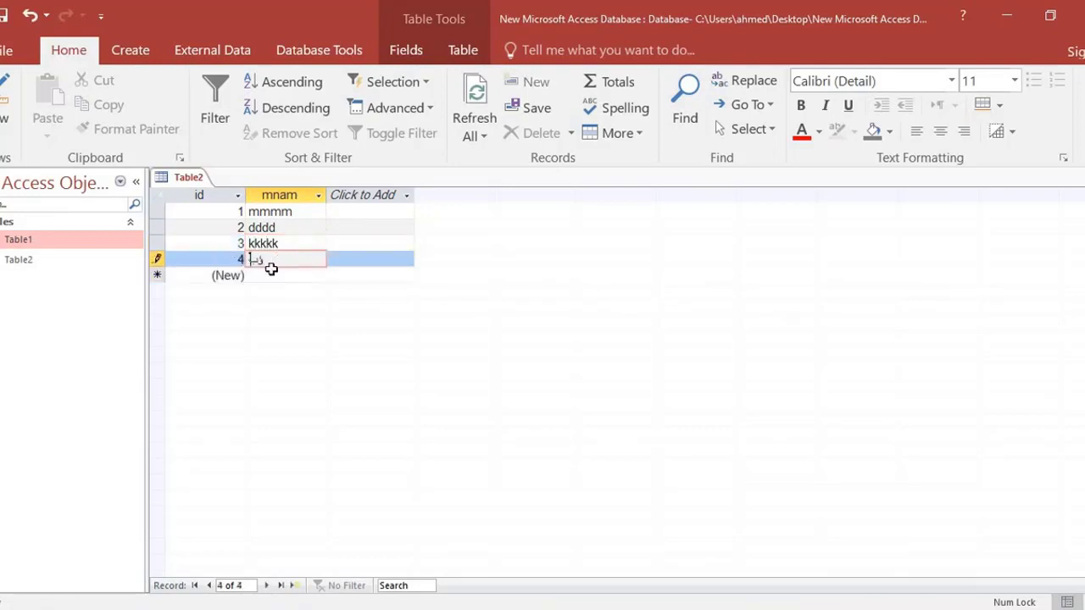
left_click(250, 275)
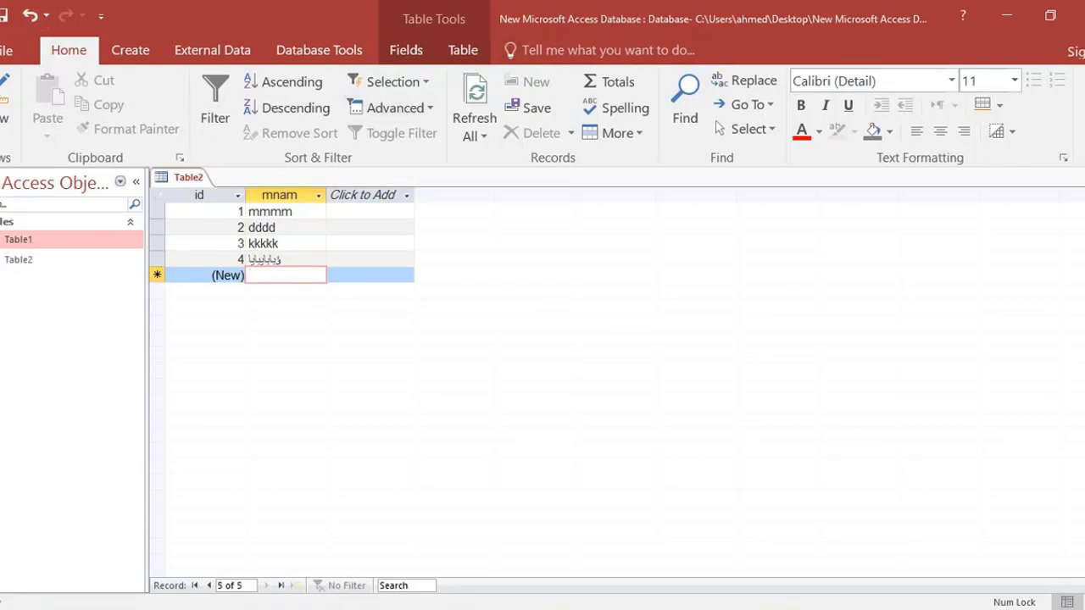
key("ctrl+w")
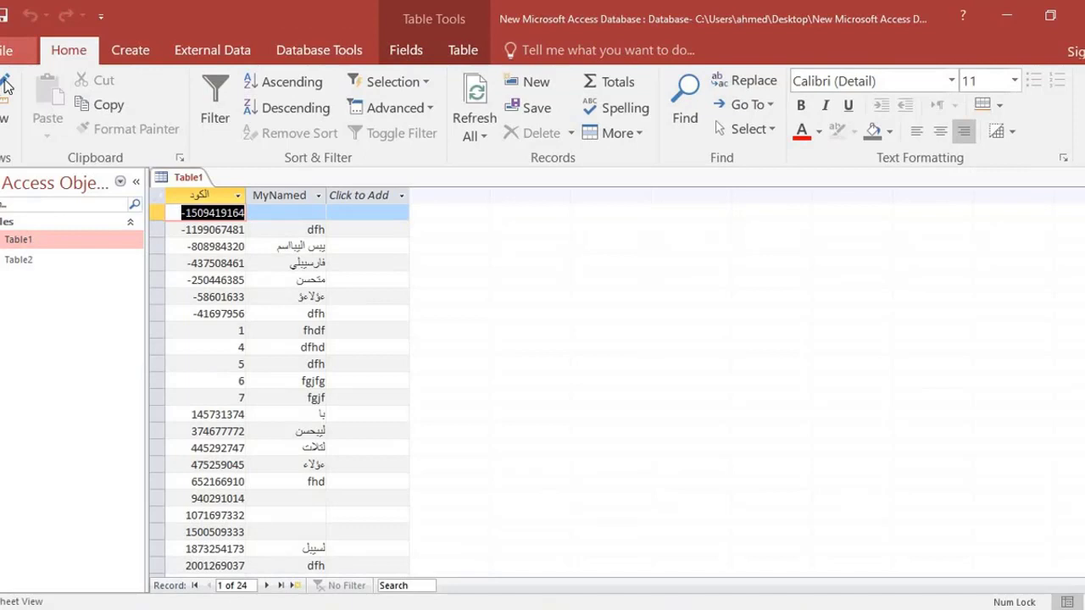
Open Table1 in Design view and clear the Row Source in the MyNamed field's lookup properties.
left_click(5, 88)
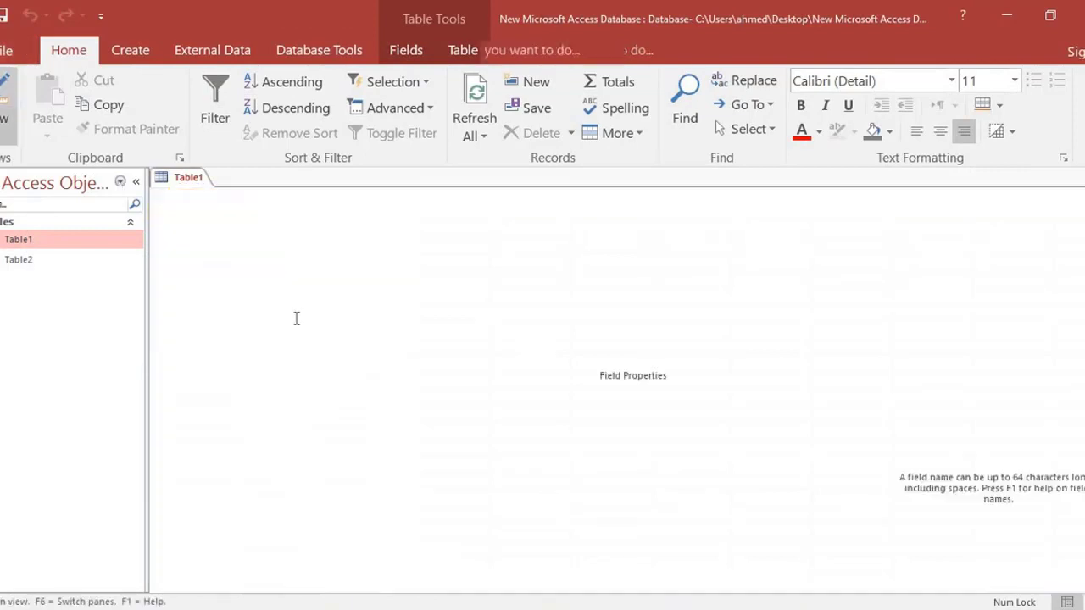
left_click(320, 427)
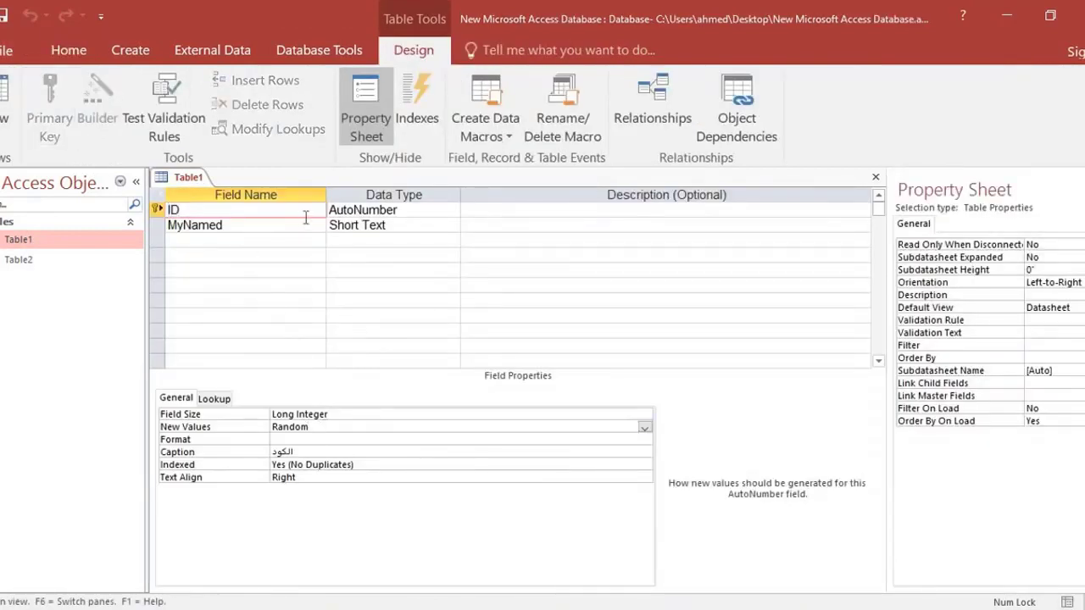
left_click(360, 227)
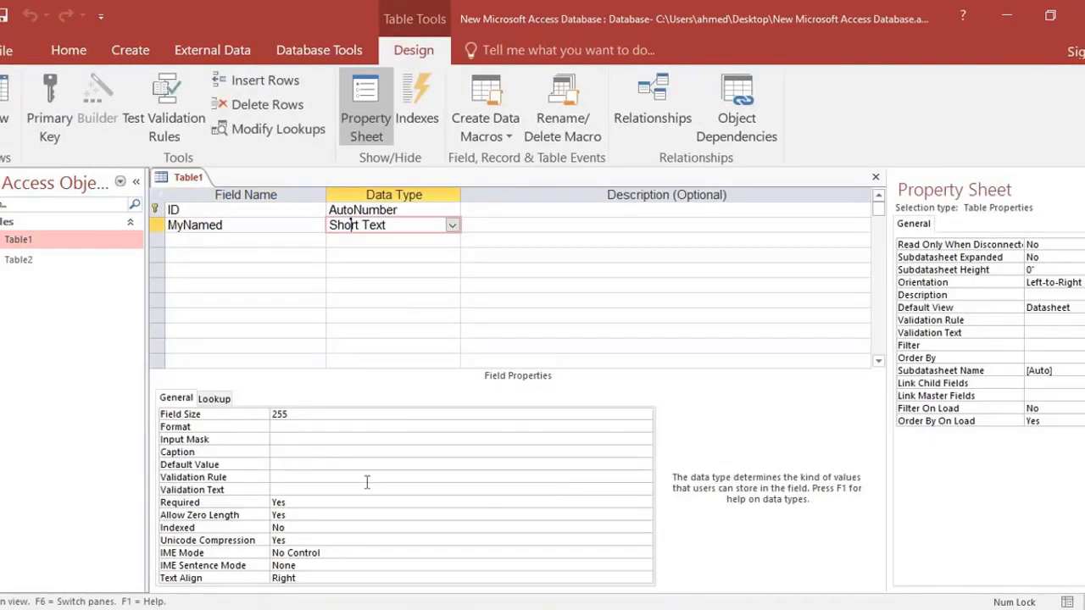
left_click(215, 398)
left_click(352, 427)
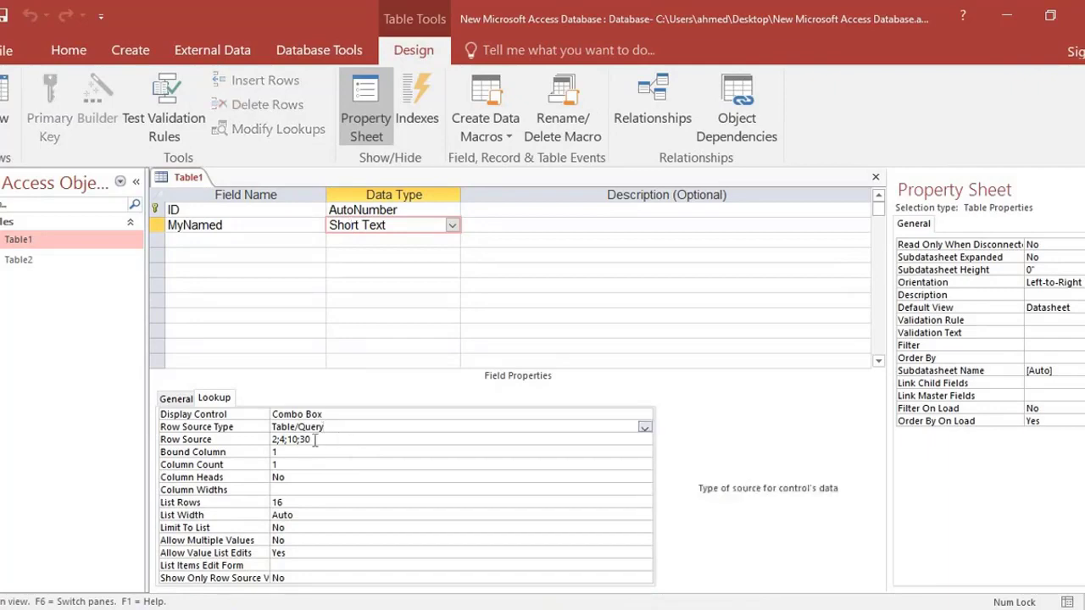
left_click(235, 439)
key("Delete")
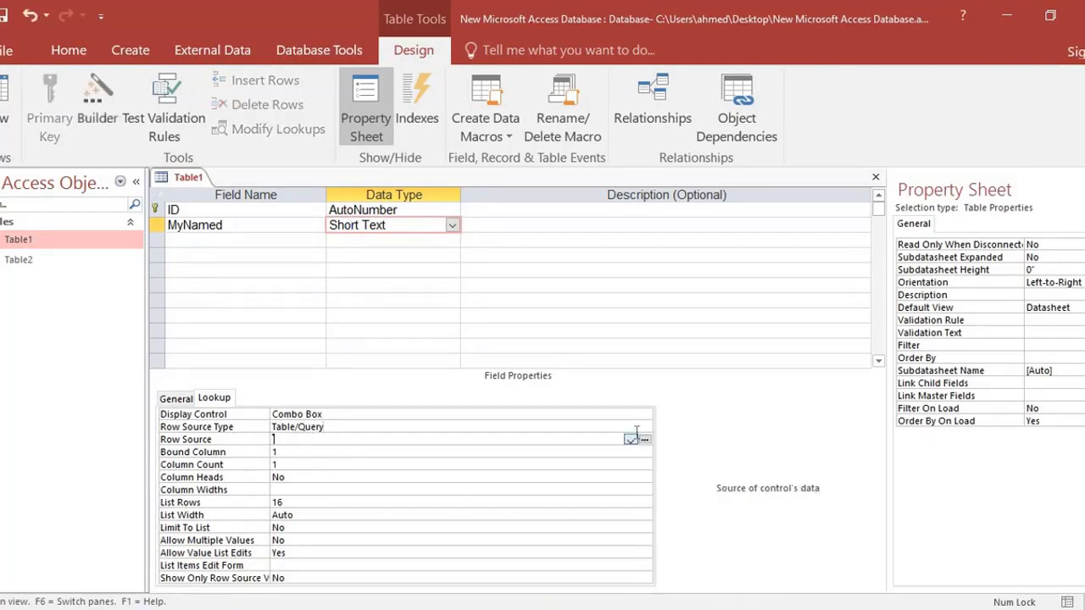
Build MyNamed's Row Source as a query returning the id and mnam fields of Table2, and save it to the property.
left_click(630, 440)
left_click(647, 440)
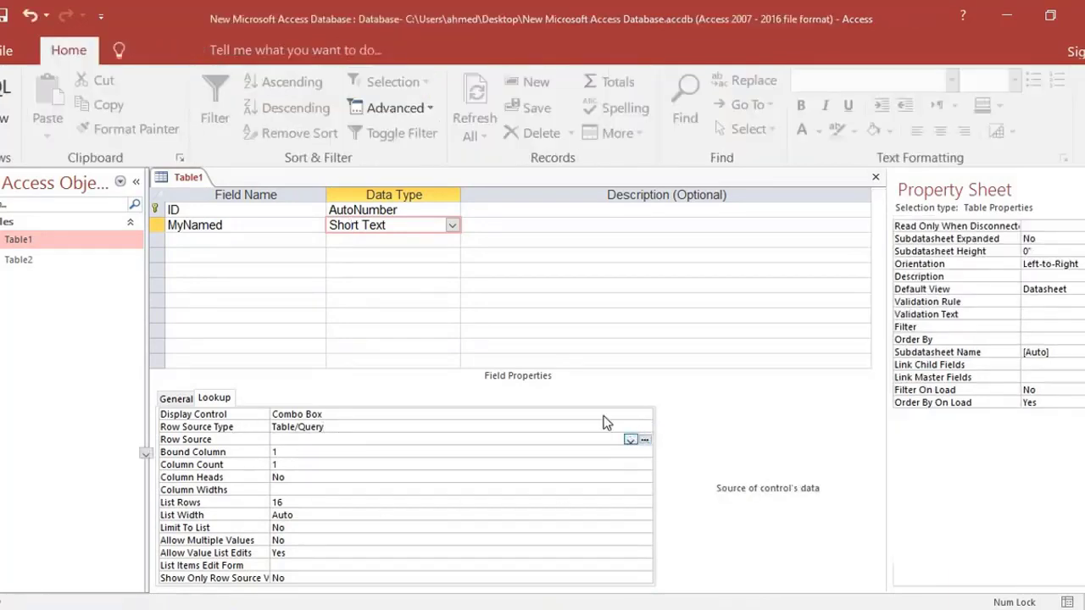
double_click(448, 183)
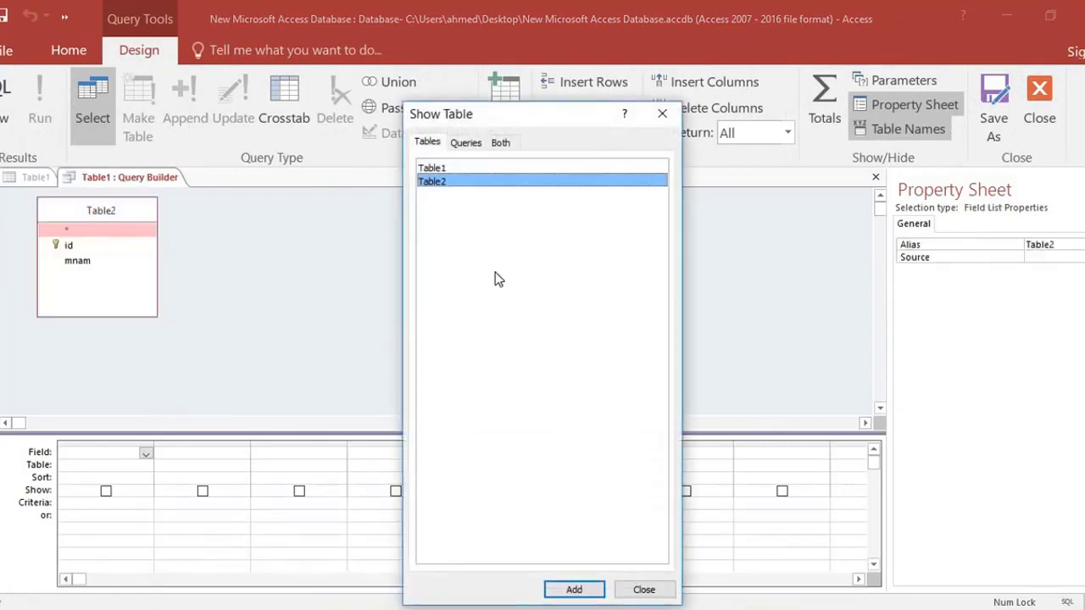
left_click(643, 590)
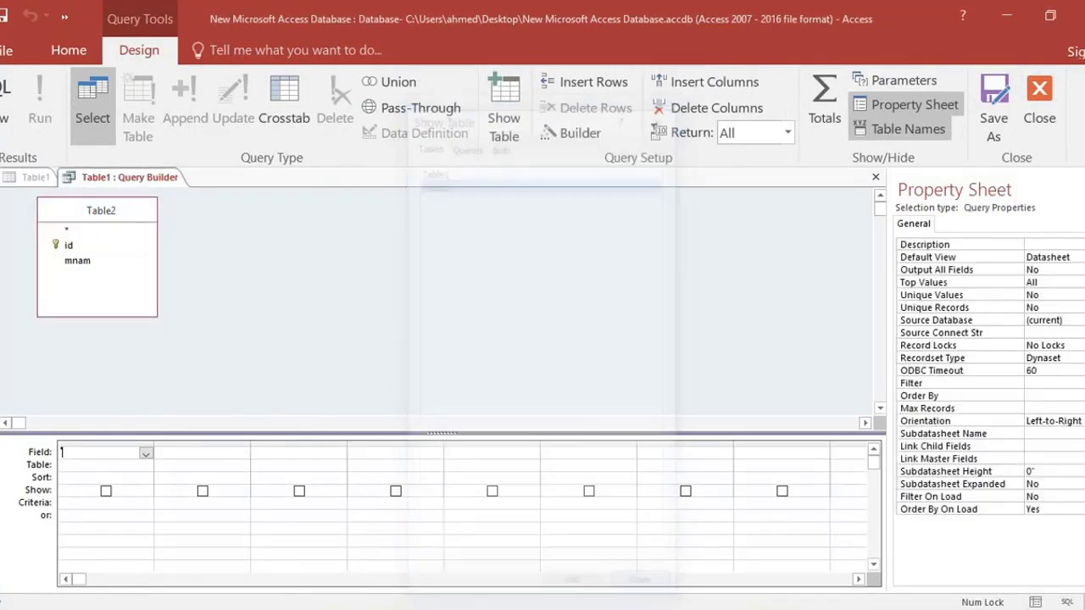
double_click(74, 246)
double_click(77, 260)
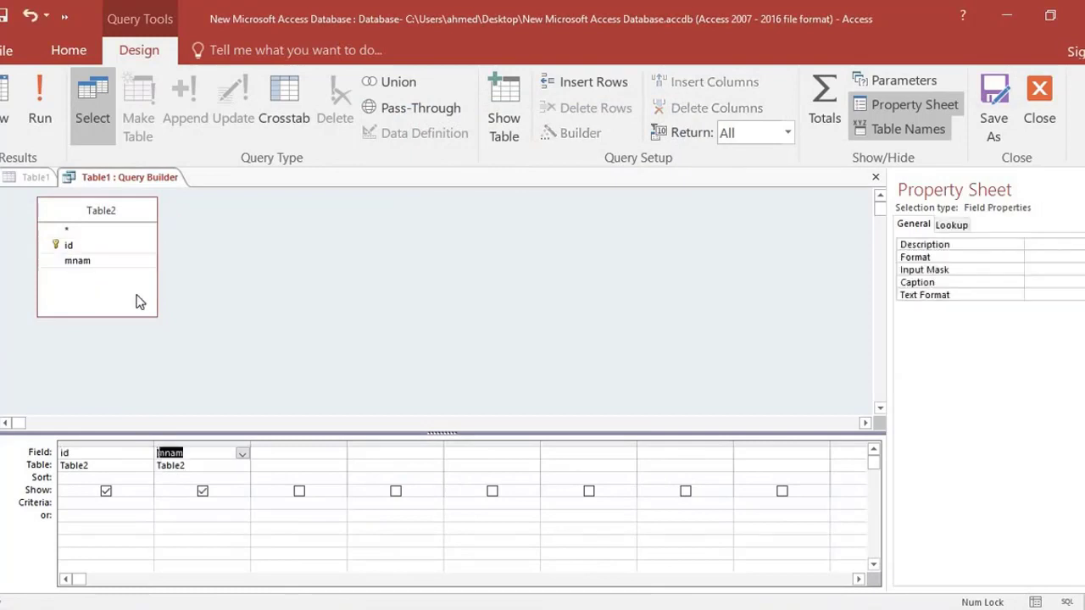
left_click(1058, 98)
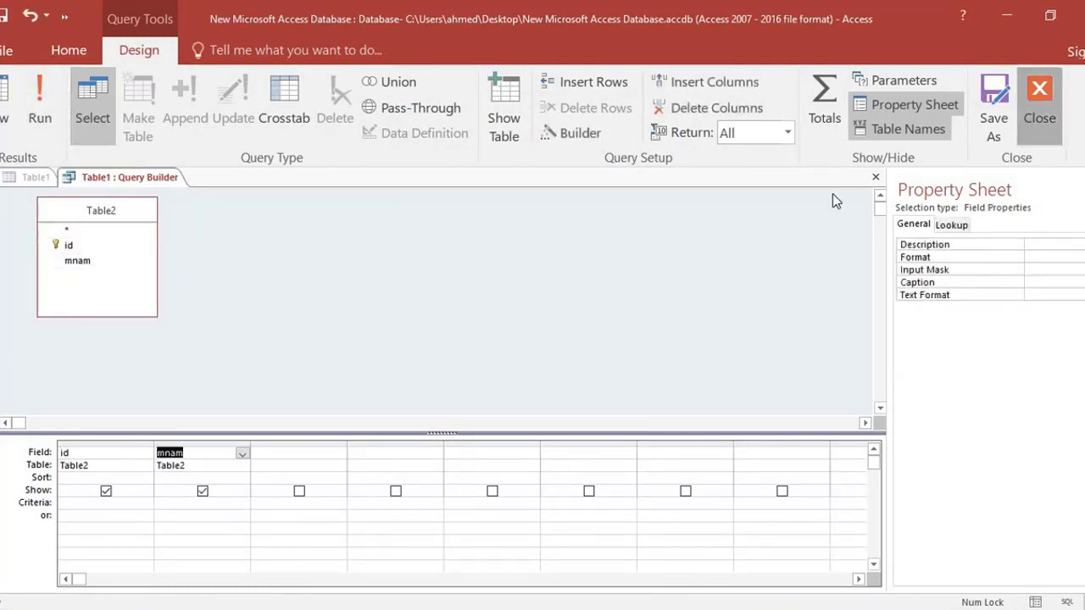
left_click(476, 381)
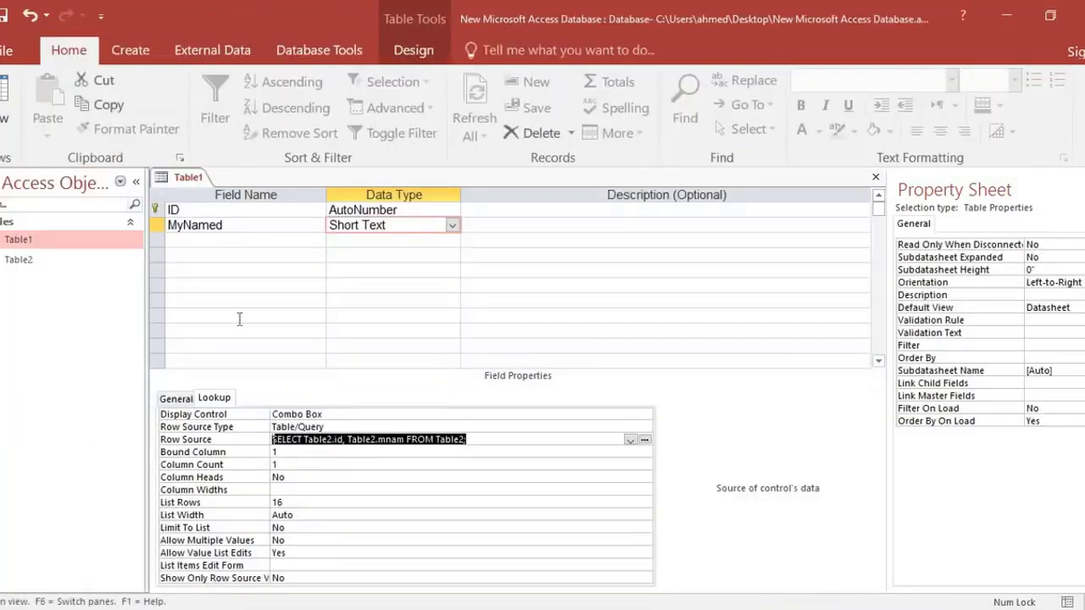
Save Table1 and check the MyNamed lookup list on its last record in Datasheet view.
left_click(4, 17)
left_click(4, 94)
scroll(302, 324, "down", 5)
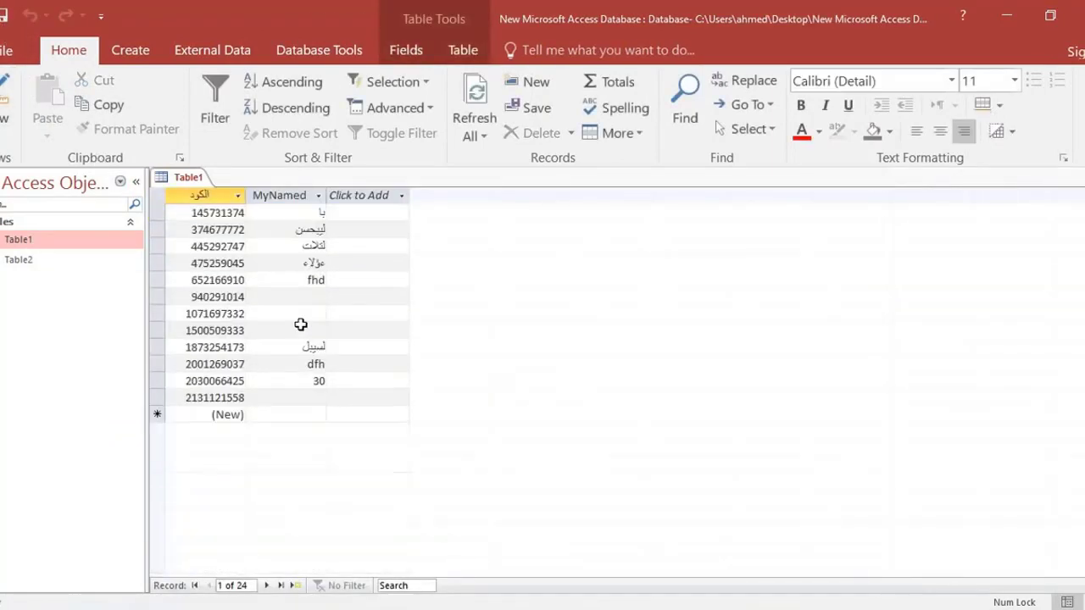
left_click(317, 399)
left_click(318, 399)
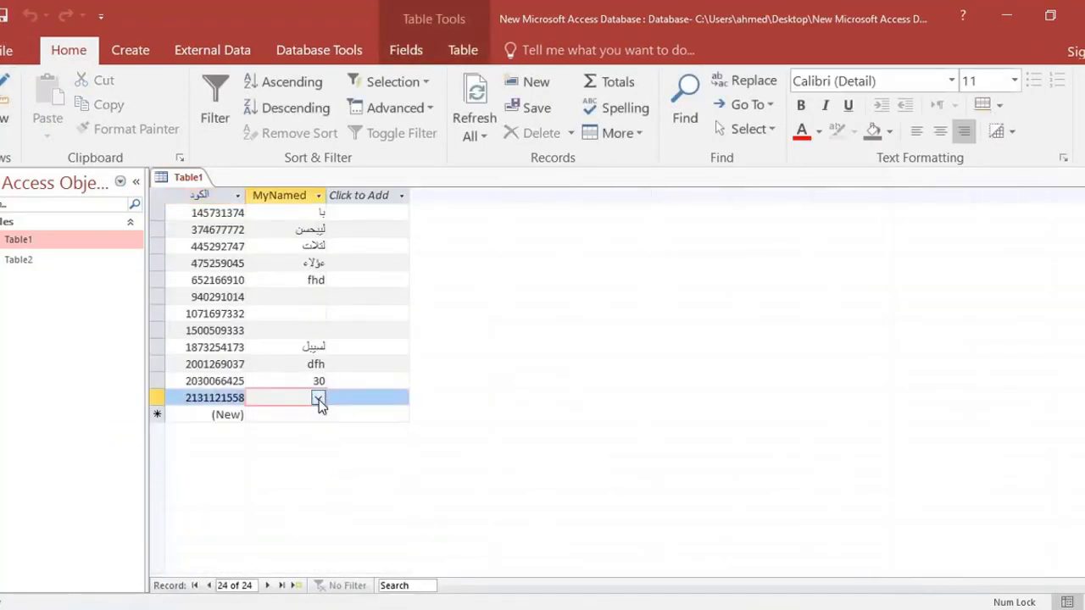
left_click(318, 399)
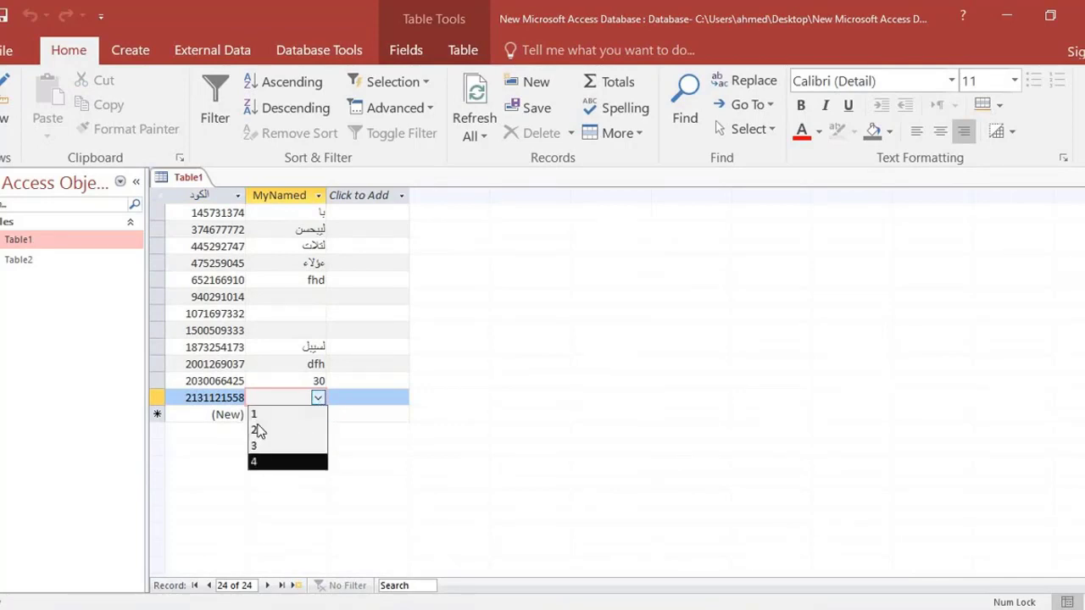
Open Table2 and compare its records with the MyNamed lookup list of Table1's last record.
left_click(19, 261)
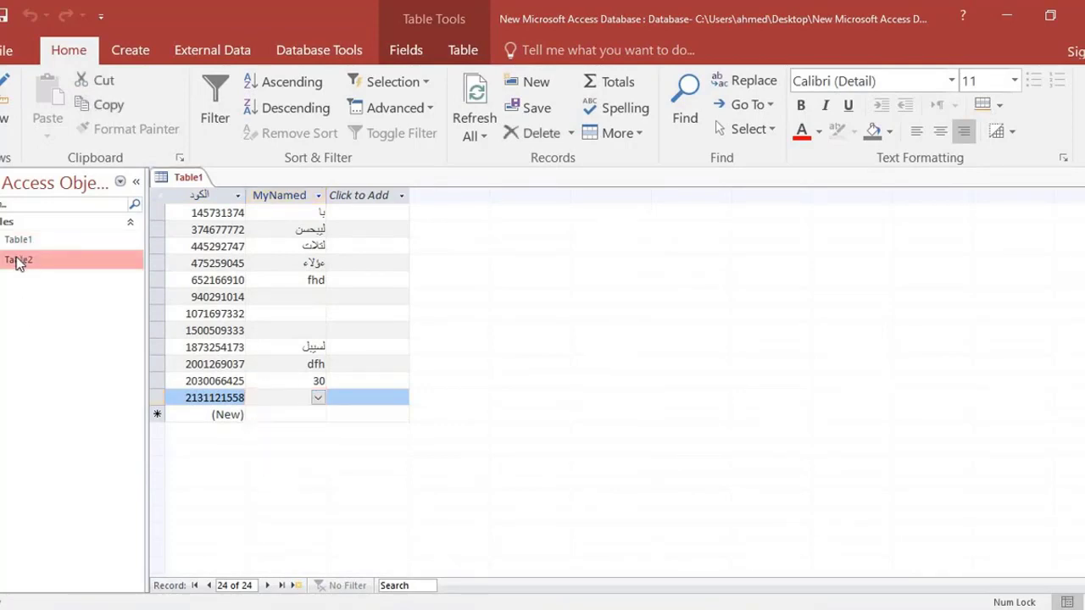
double_click(18, 261)
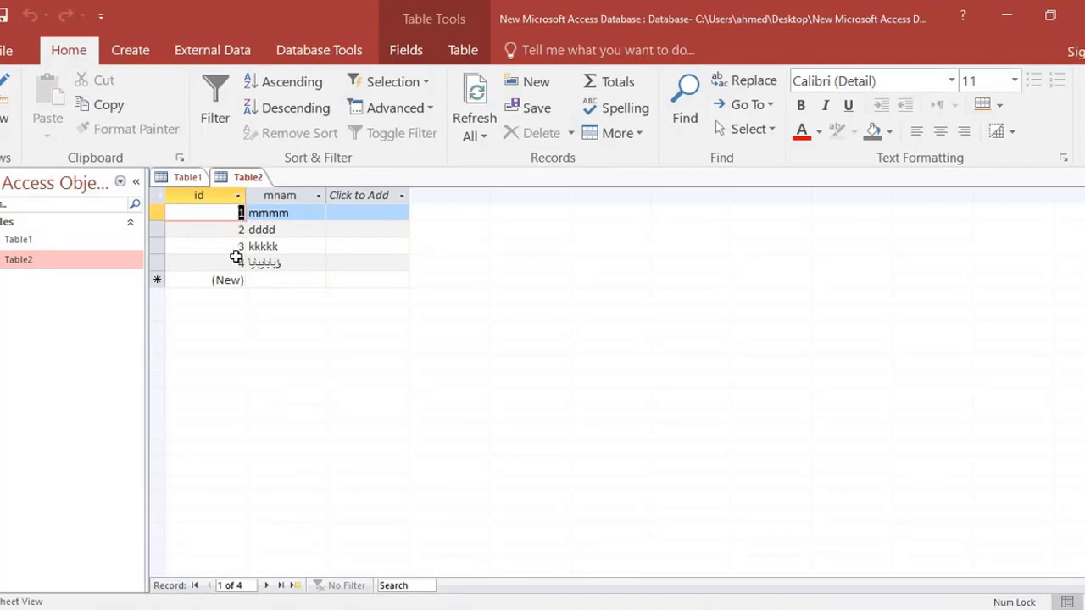
left_click(34, 241)
left_click(34, 260)
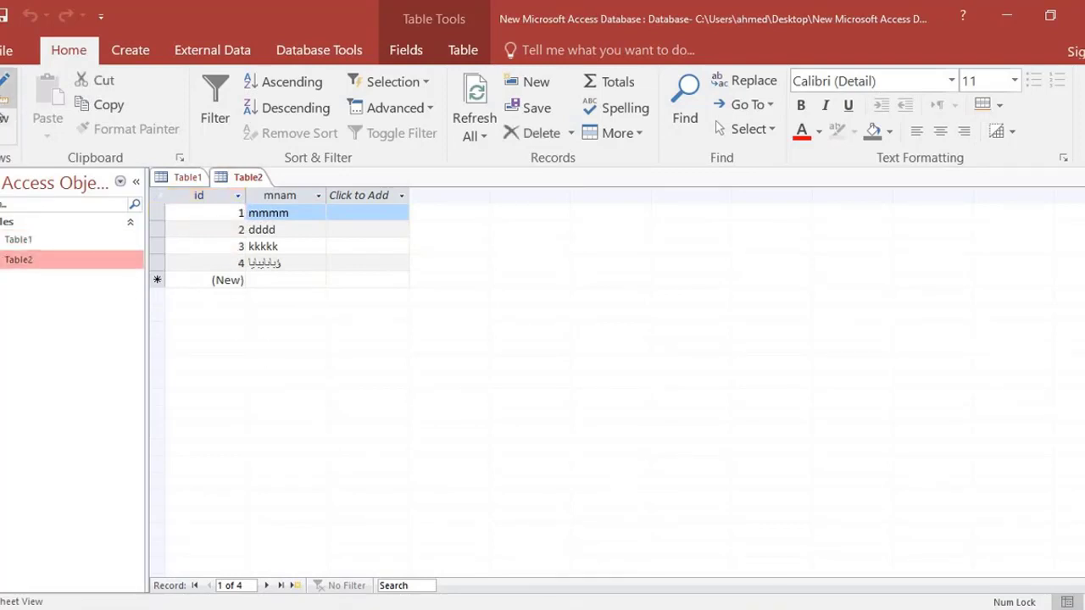
left_click(183, 177)
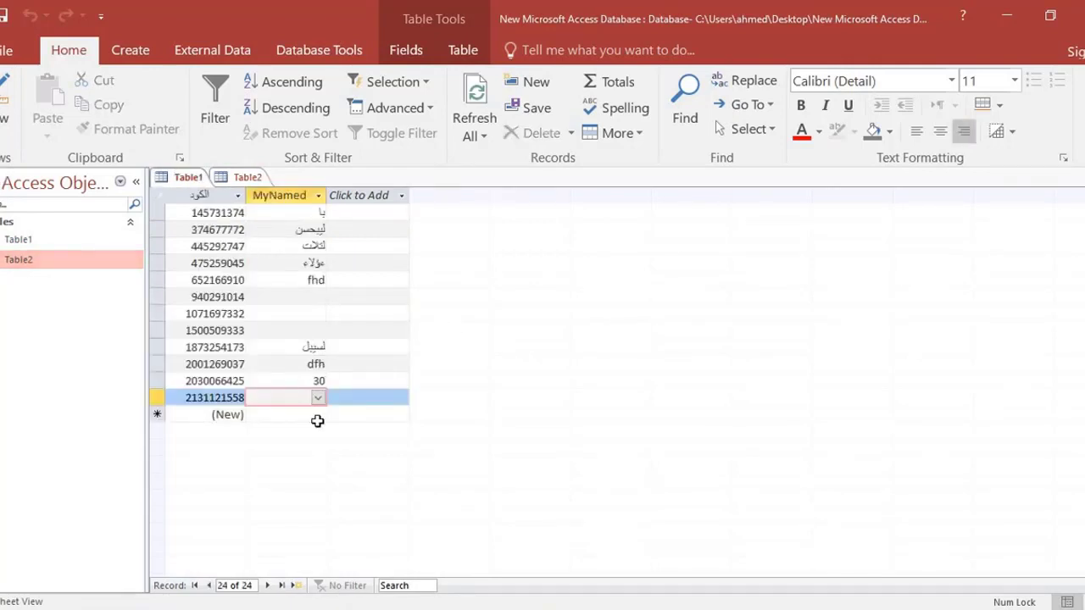
left_click(318, 398)
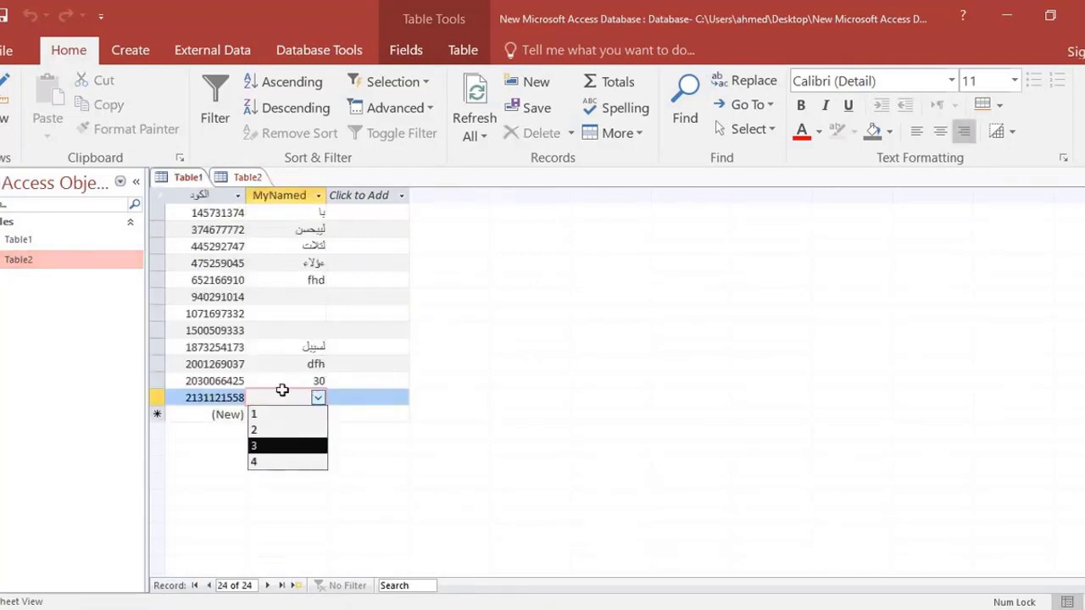
Choose 3 from the lookup list as the MyNamed value of Table1's second-to-last record.
left_click(283, 380)
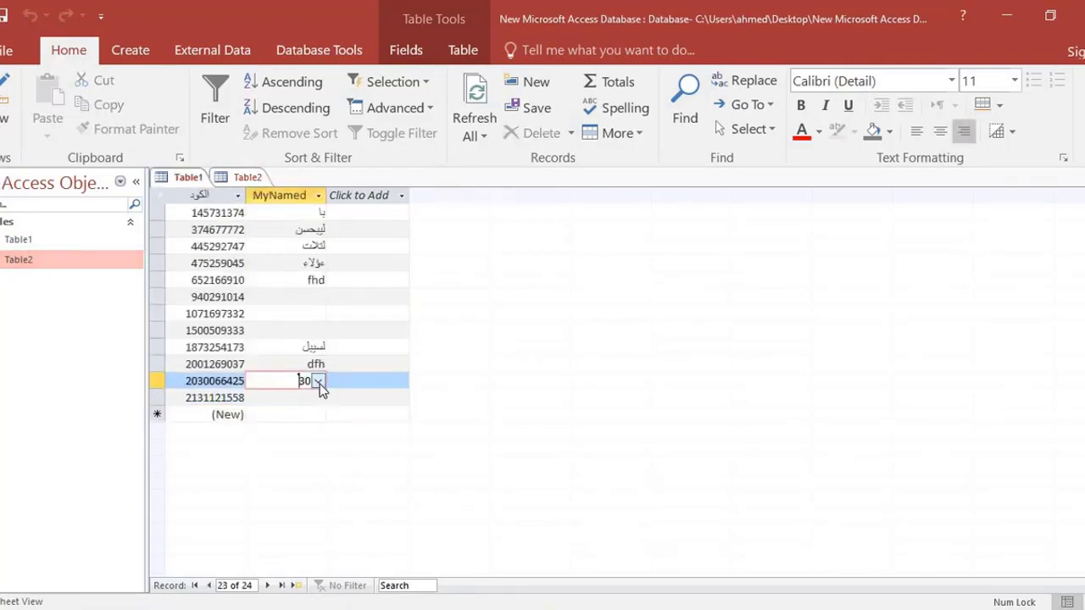
left_click(318, 383)
left_click(286, 428)
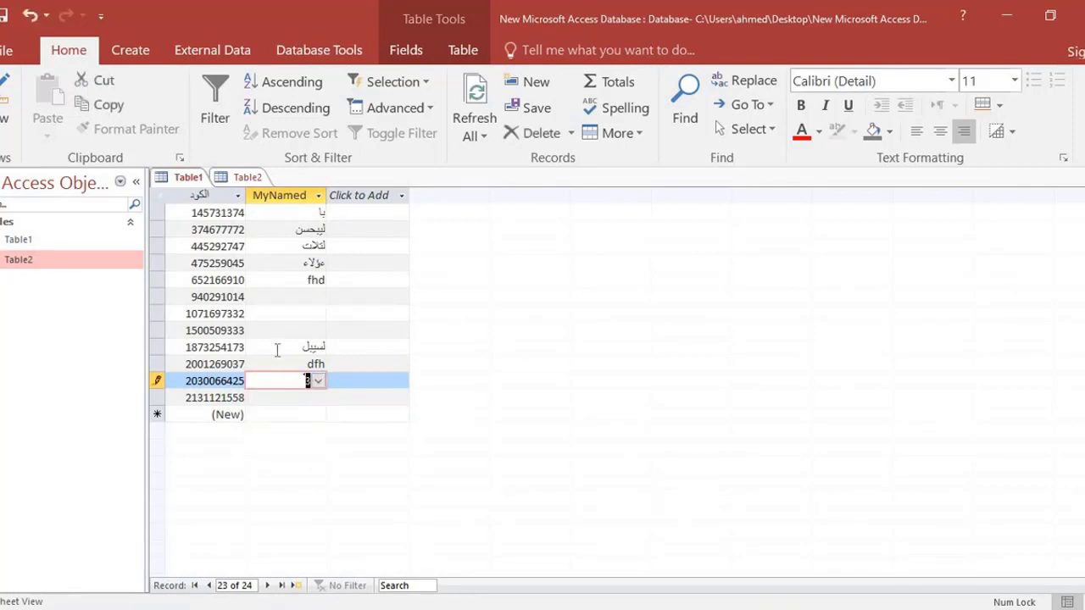
left_click(291, 364)
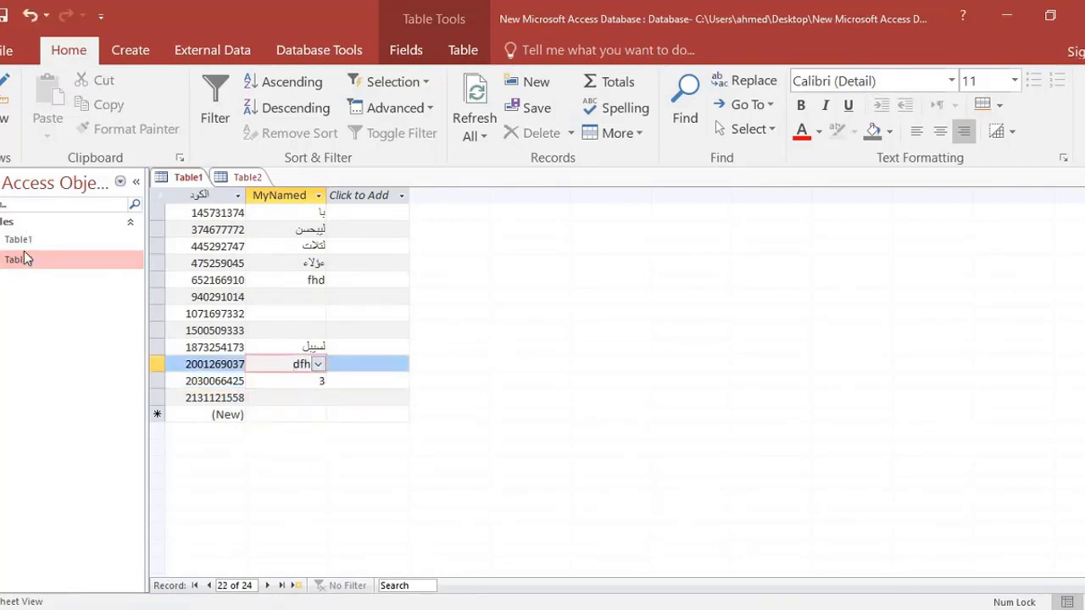
Add three more records to Table2 with قفاف, بلاب and بلاب in the mnam field.
double_click(132, 261)
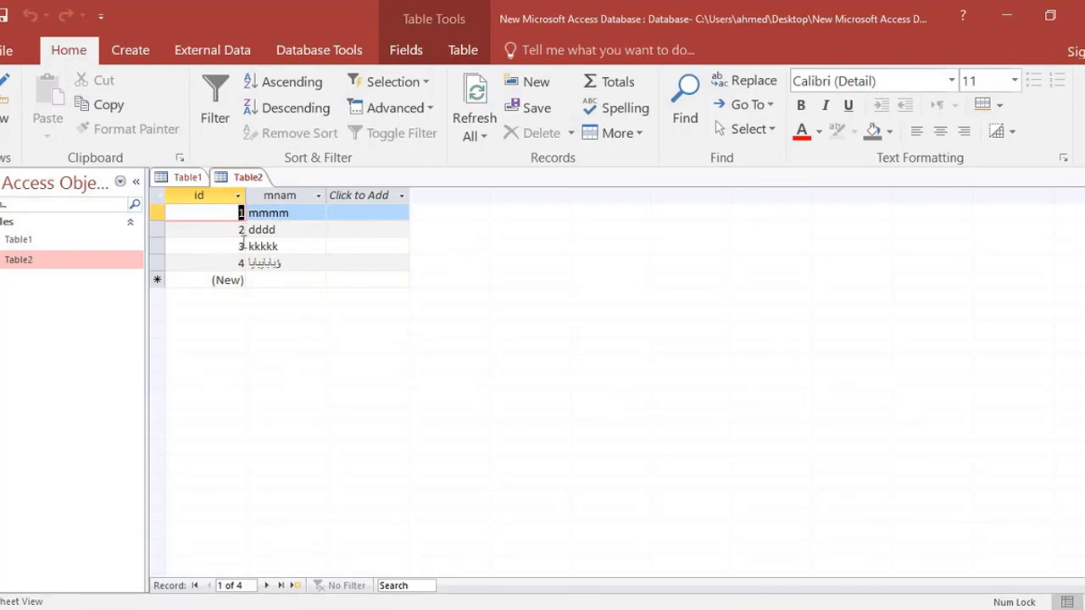
left_click(269, 280)
type("قفاف")
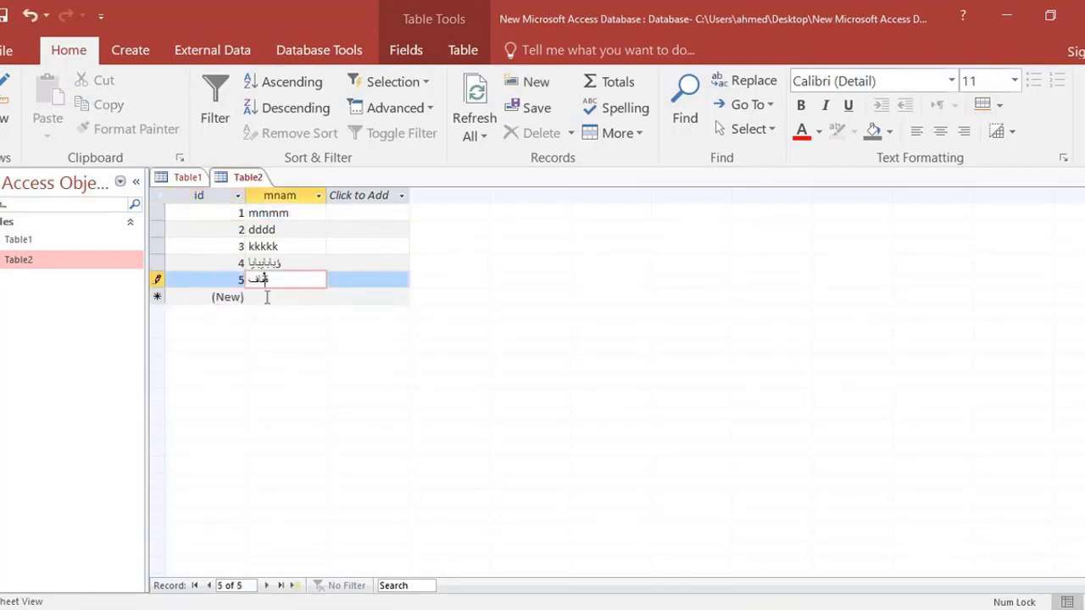
left_click(267, 298)
type("بلاب")
left_click(268, 313)
type("بلاب")
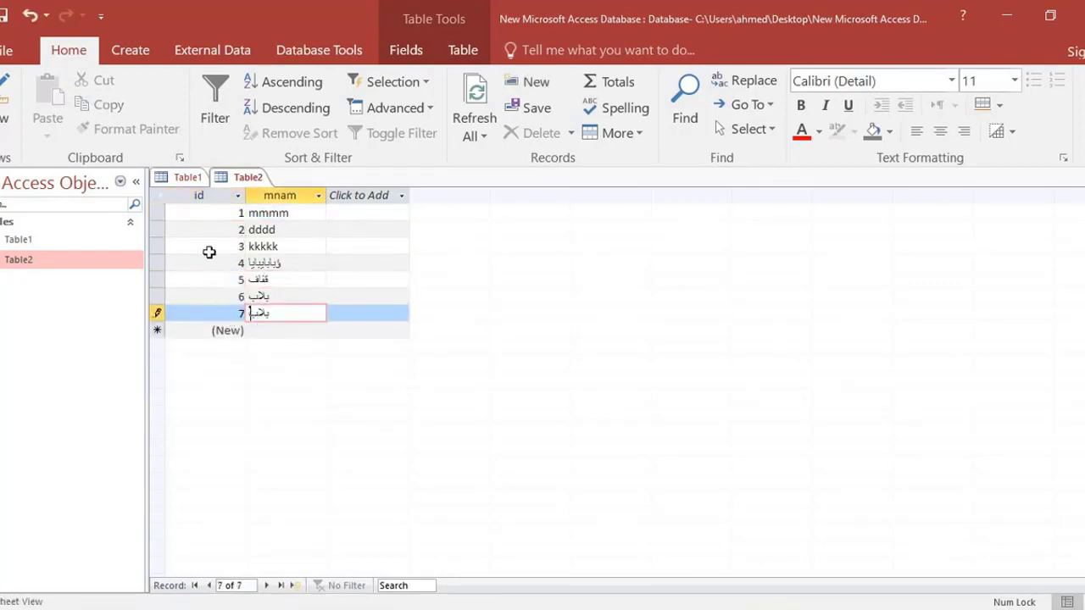
Check the MyNamed lookup list on Table1's second-to-last record for the newly added Table2 records.
left_click(195, 180)
left_click(310, 380)
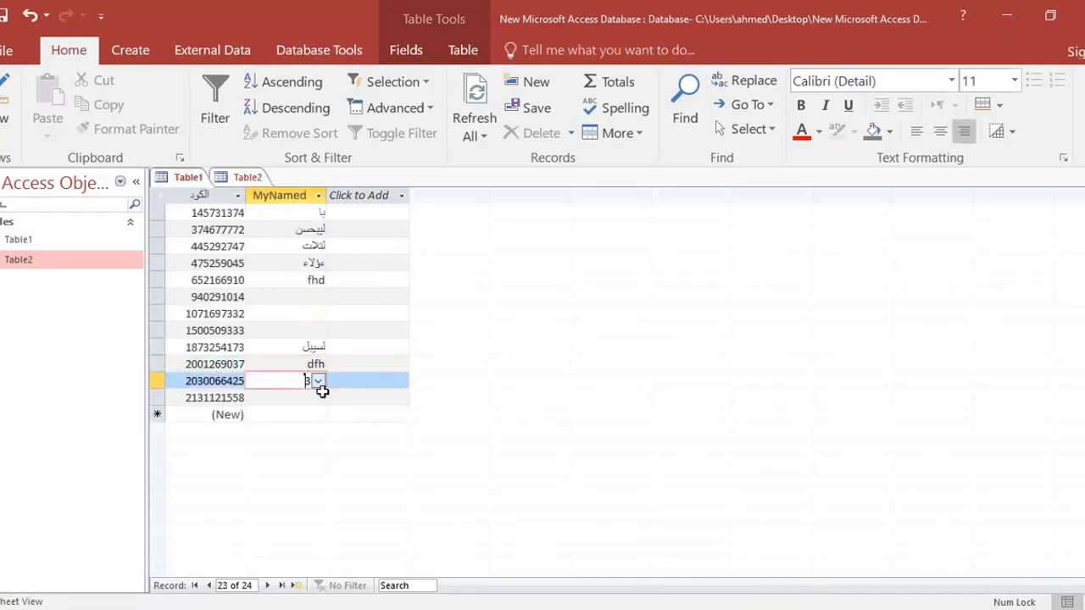
left_click(318, 381)
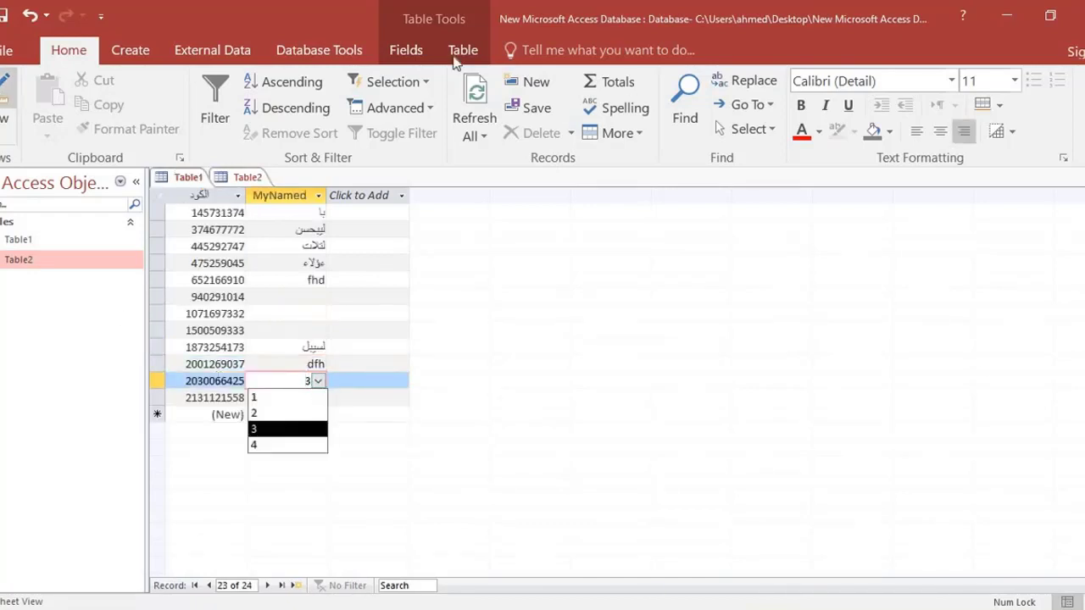
Reload Table1 by switching to Design view and back to Datasheet view, and inspect the last record's MyNamed lookup list.
left_click(6, 93)
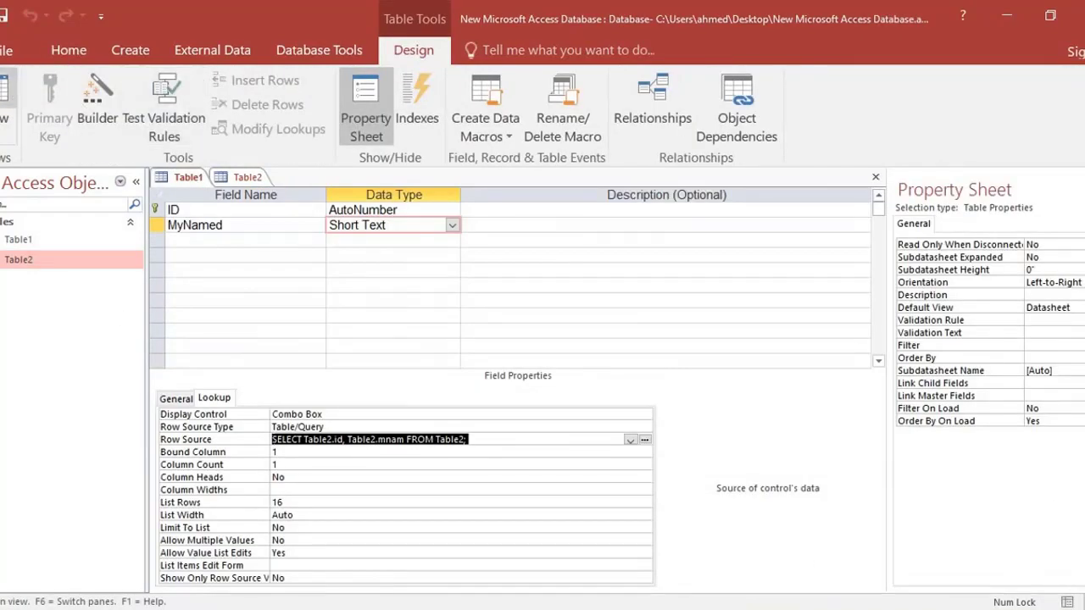
left_click(7, 93)
scroll(305, 449, "down", 7)
scroll(288, 424, "up", 3)
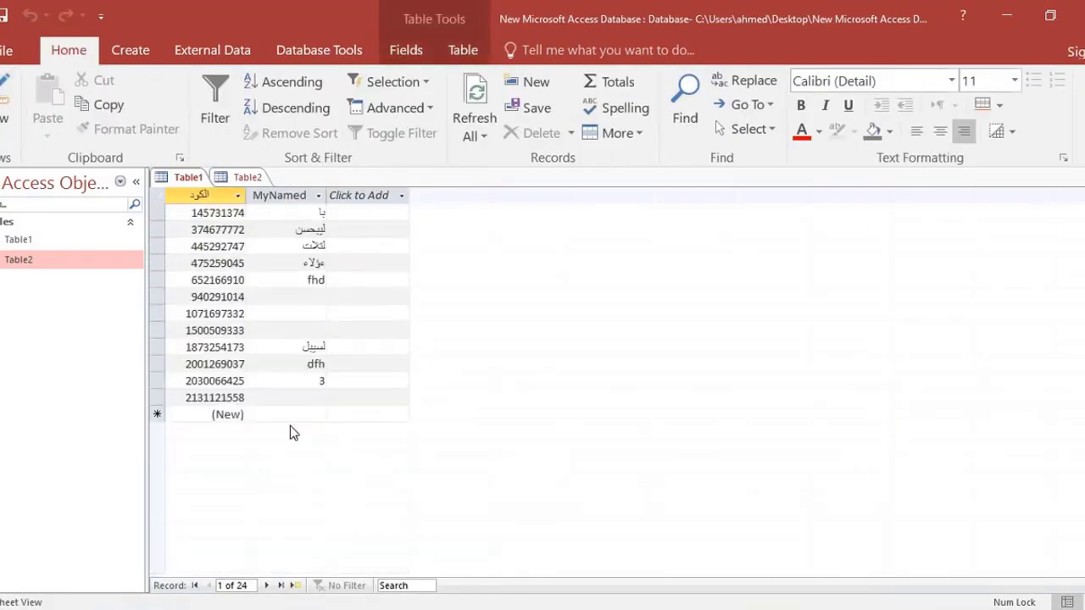
left_click(294, 397)
left_click(317, 397)
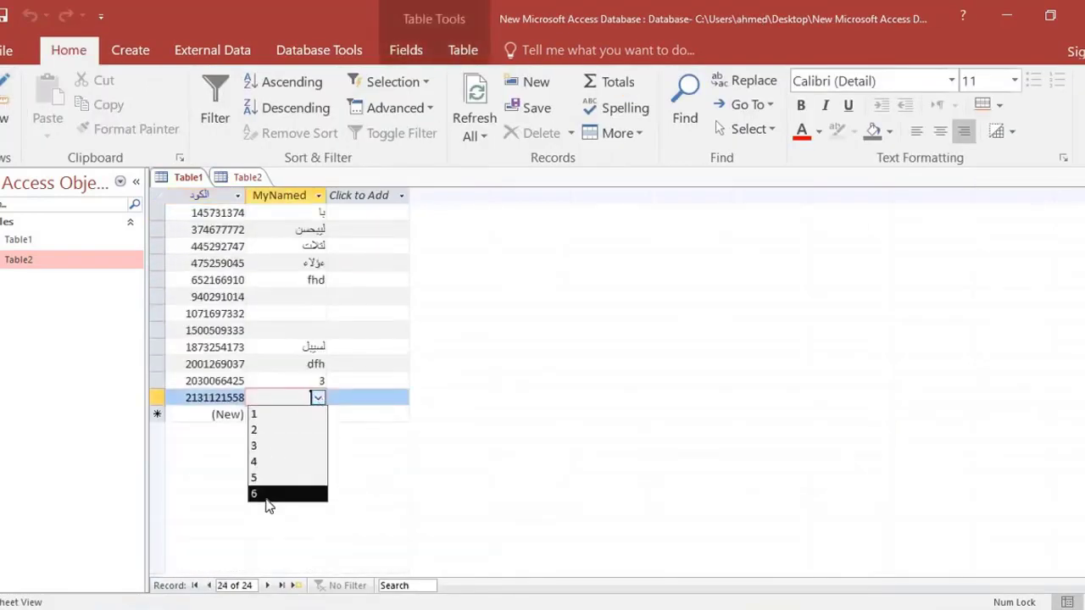
Choose 3 as the MyNamed value of Table1's last record, and return to Design view to show MyNamed's General properties.
left_click(262, 445)
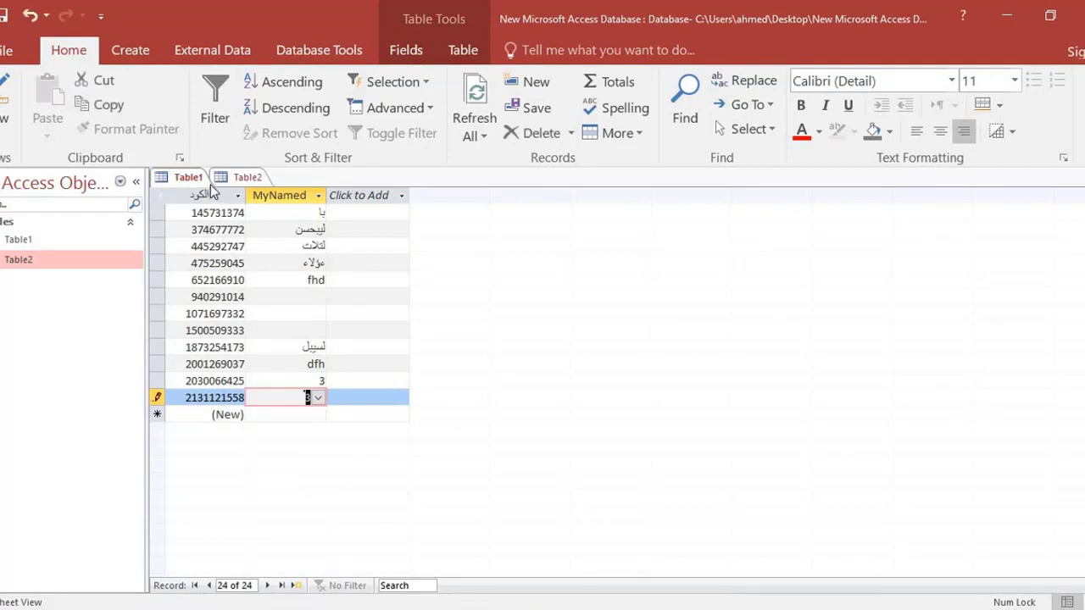
left_click(2, 117)
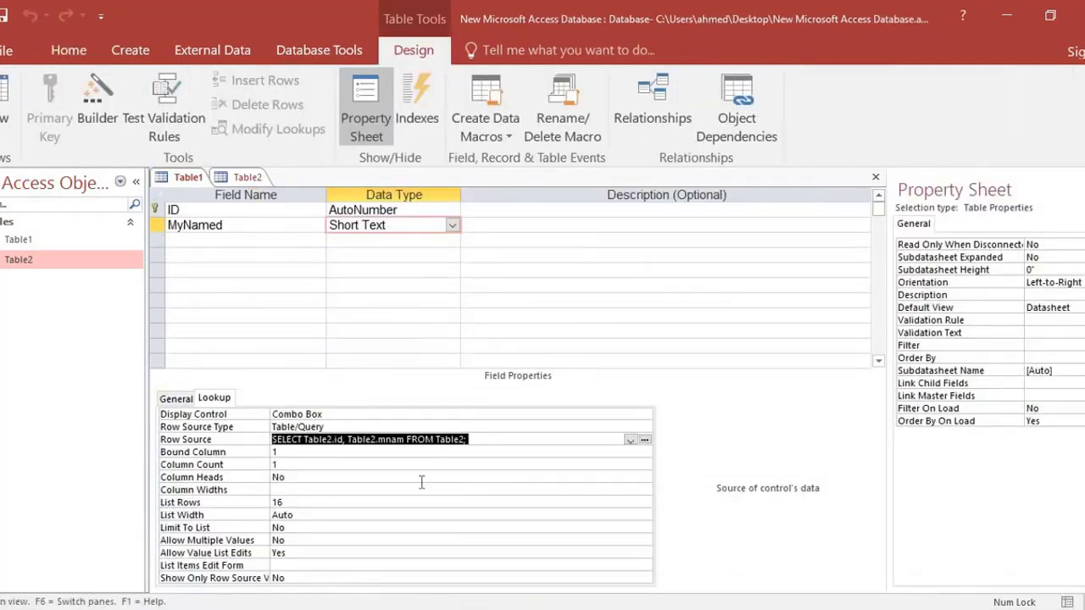
left_click(292, 452)
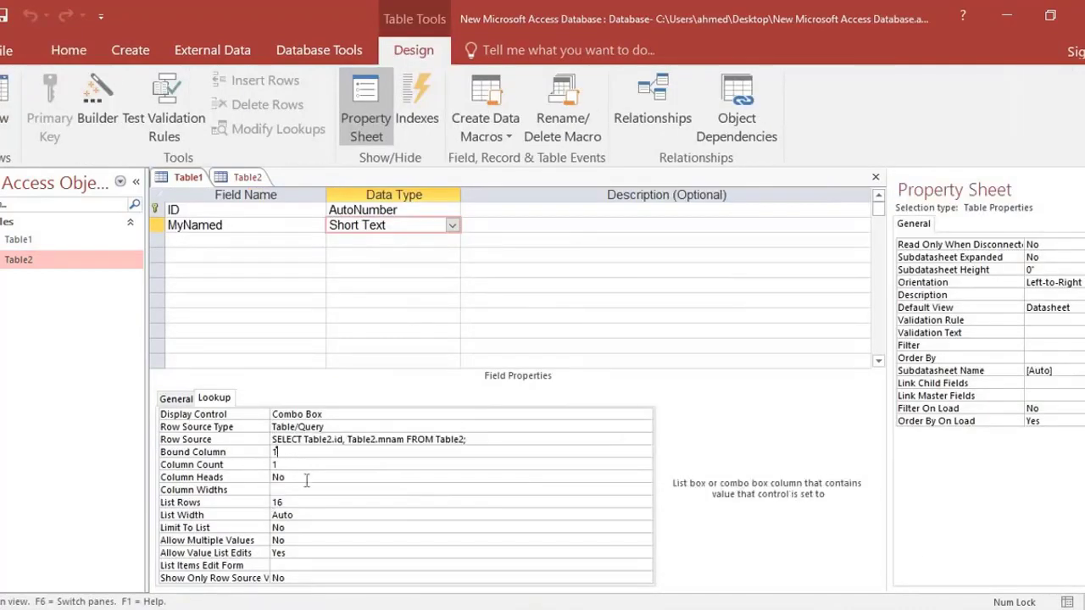
left_click(176, 398)
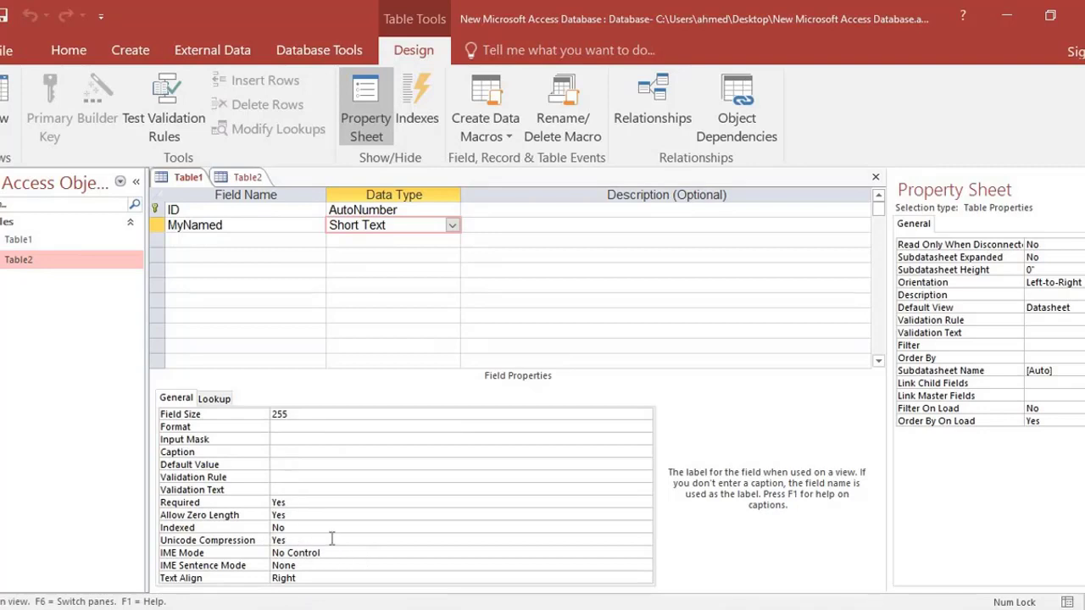
Switch MyNamed's data type to Long Text and back to Short Text to compare the field properties each offers.
left_click(452, 226)
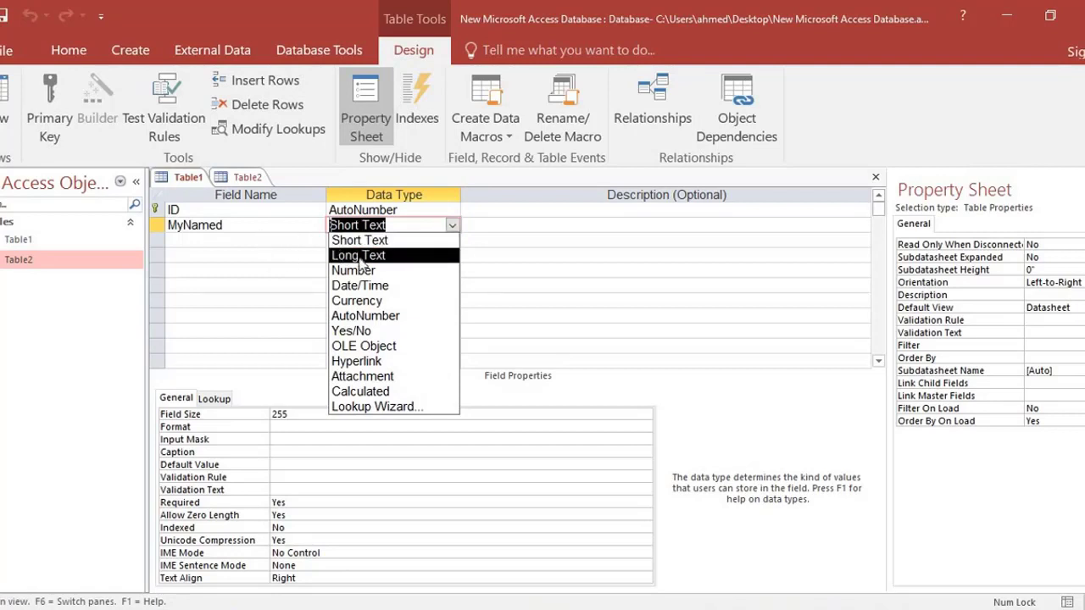
left_click(417, 256)
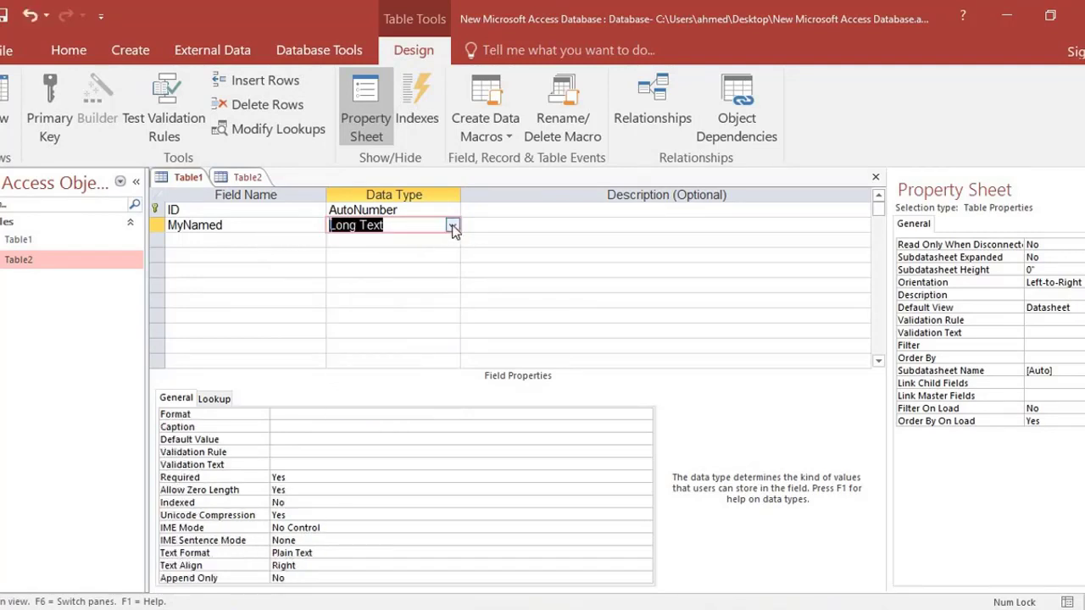
left_click(452, 224)
left_click(351, 235)
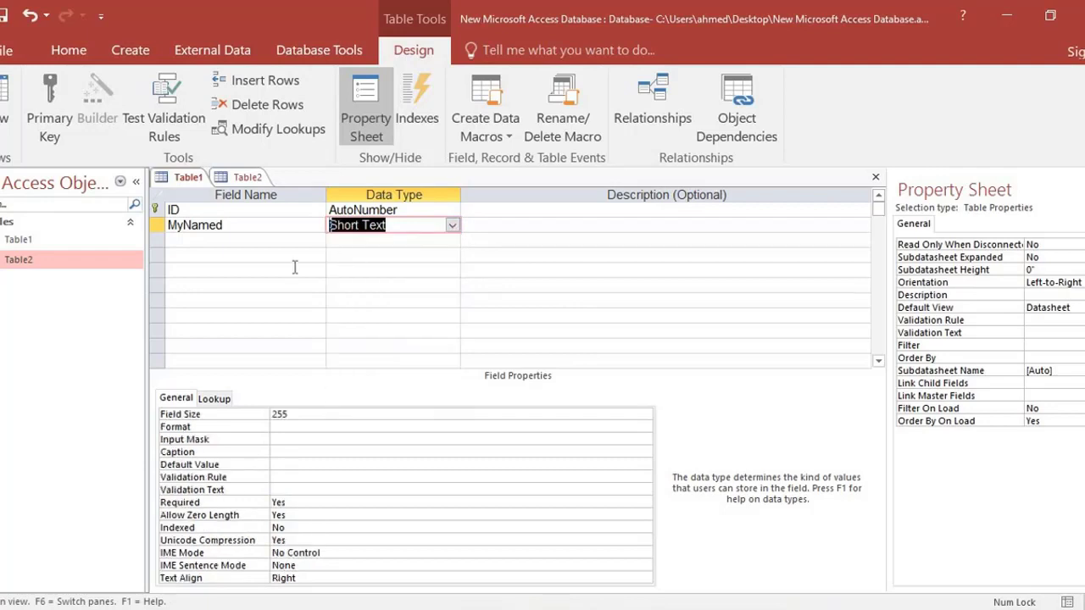
Add a field named MyNamed1 below MyNamed in Table1, with the data type Long Text.
left_click(213, 239)
left_click(224, 225)
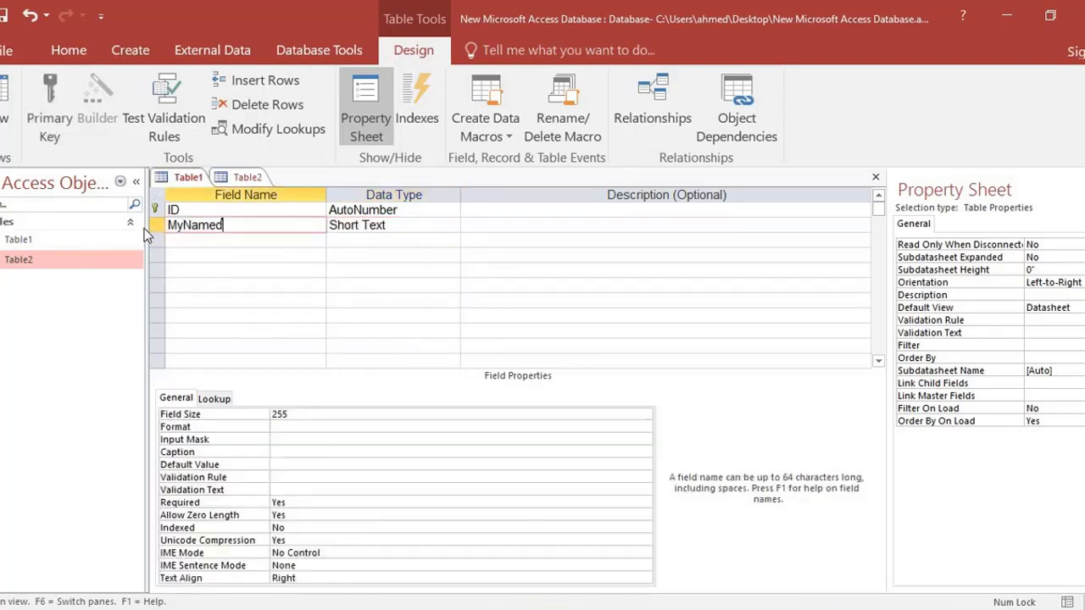
double_click(183, 222)
key("ctrl+c")
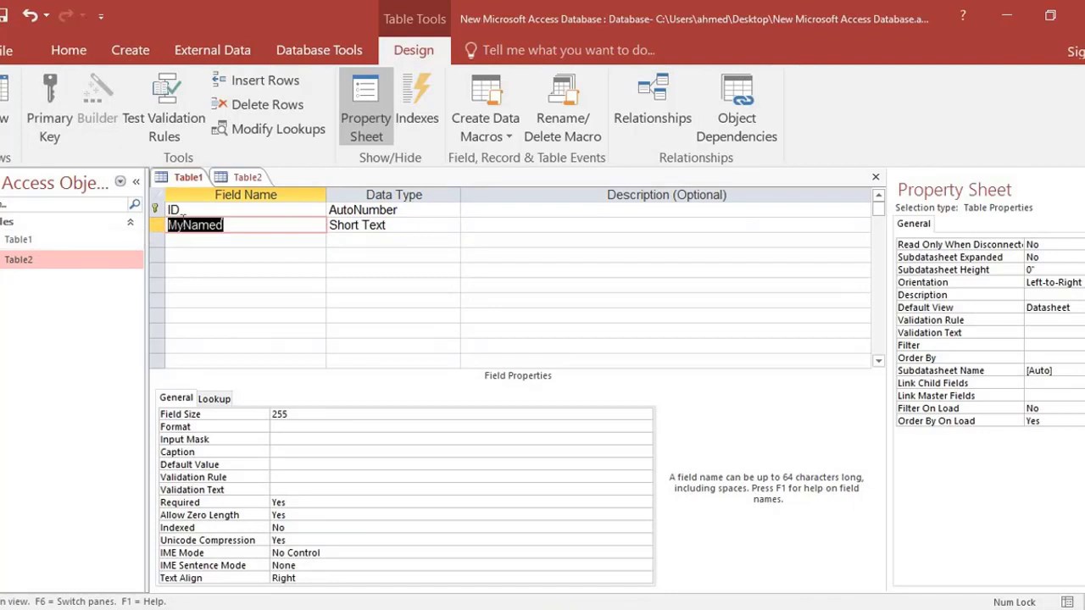
left_click(229, 244)
key("ctrl+v")
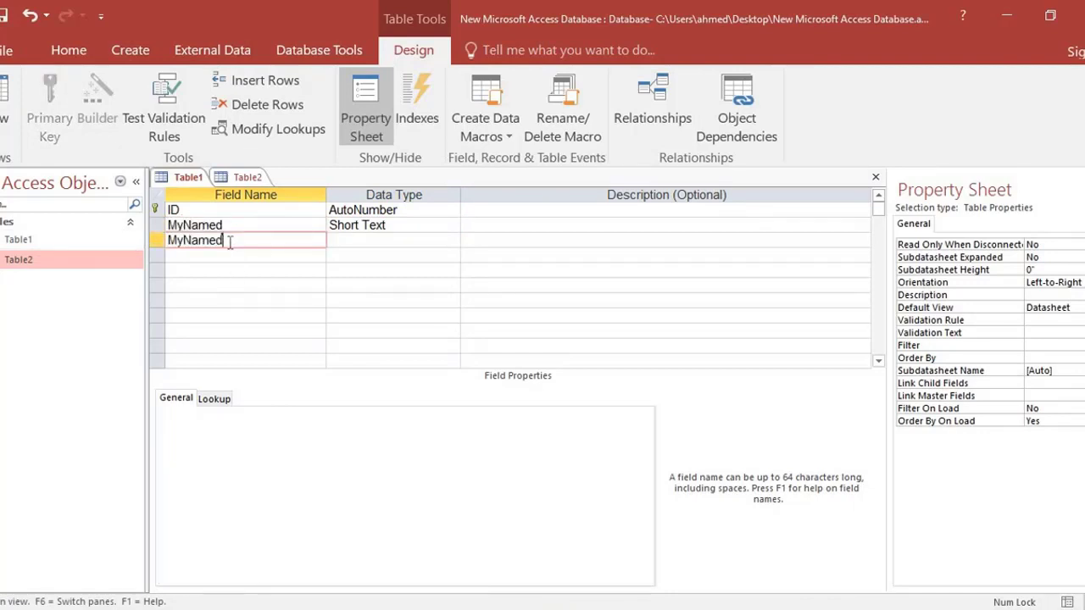
left_click(355, 247)
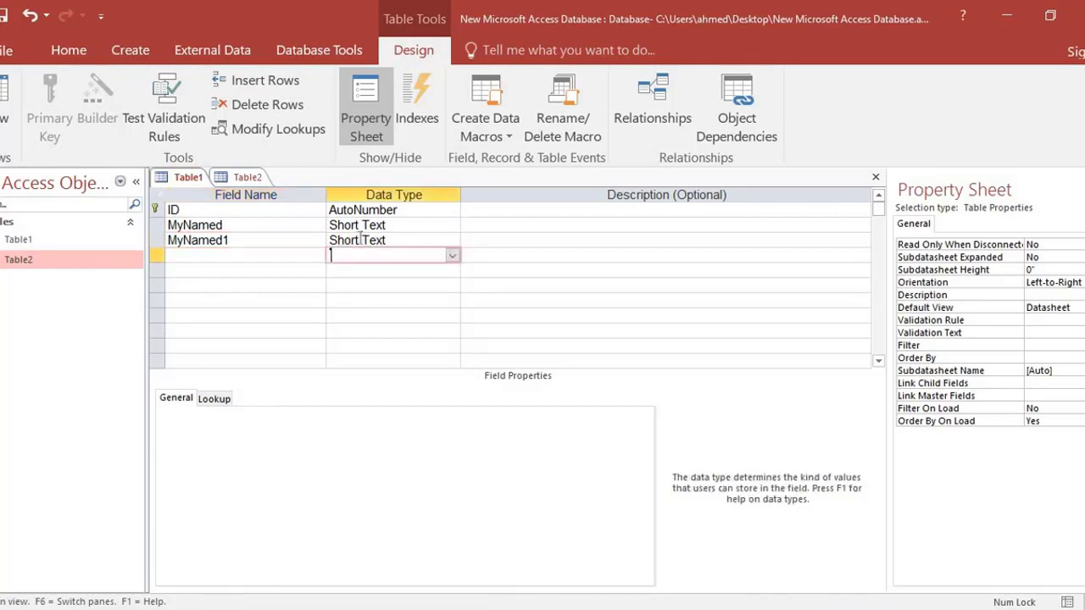
left_click(452, 241)
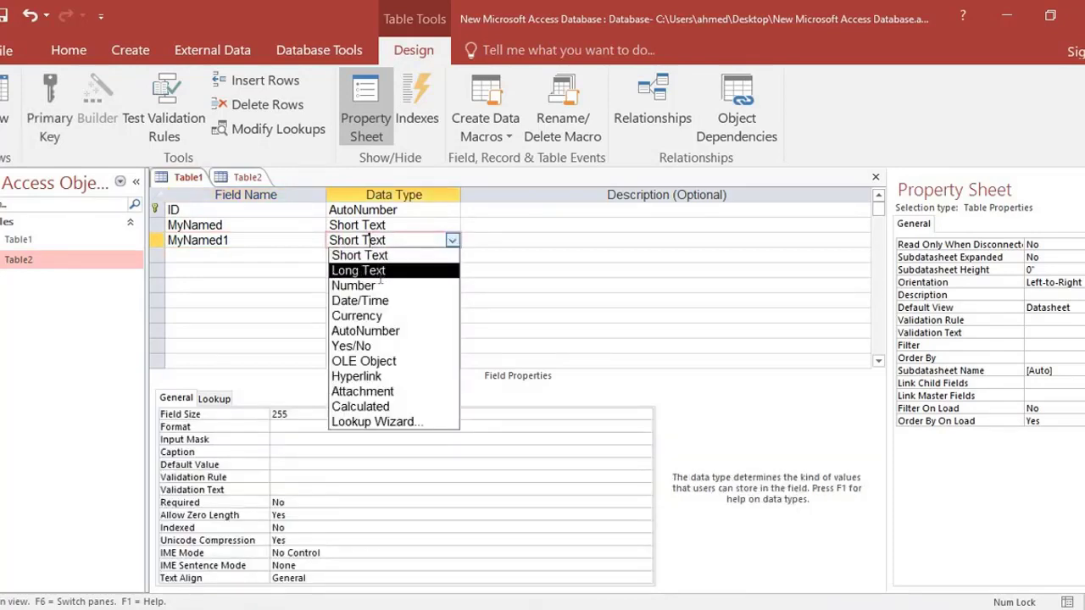
left_click(375, 271)
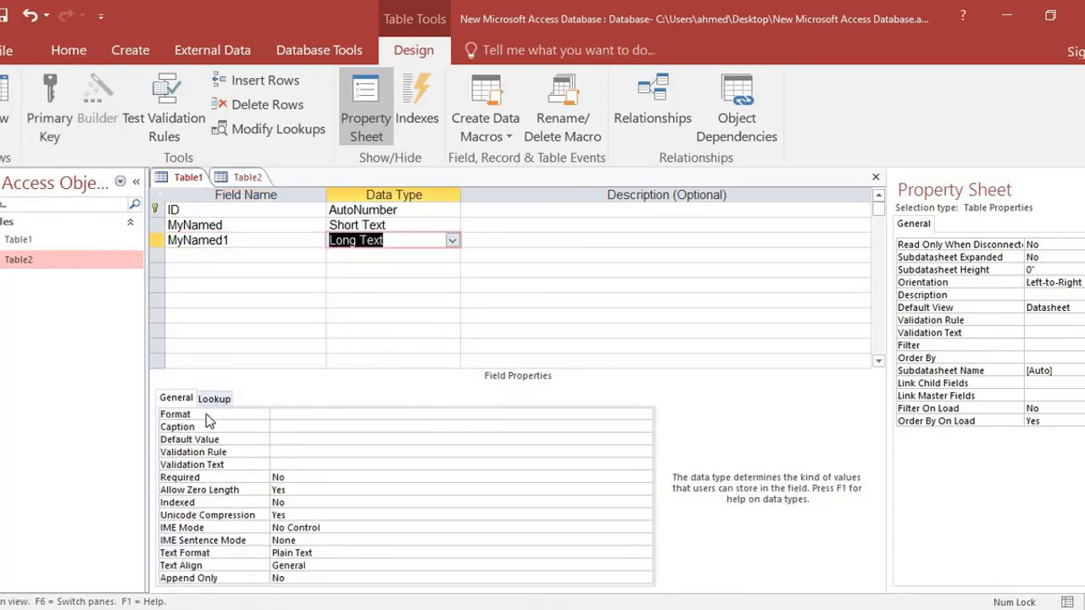
Examine the Lookup and General properties available for the Long Text field MyNamed1.
left_click(371, 224)
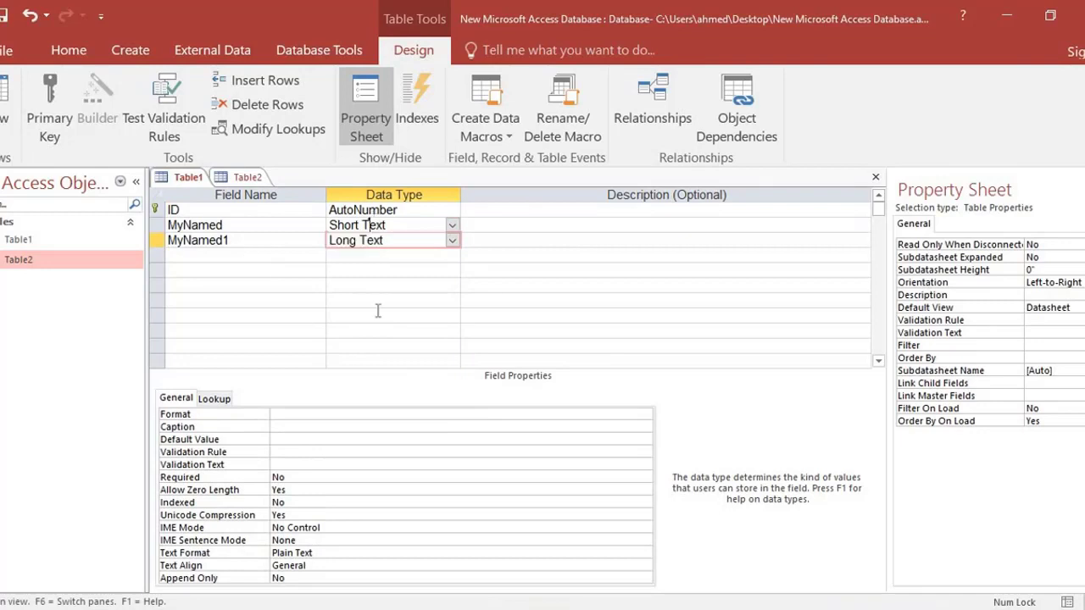
key("Down")
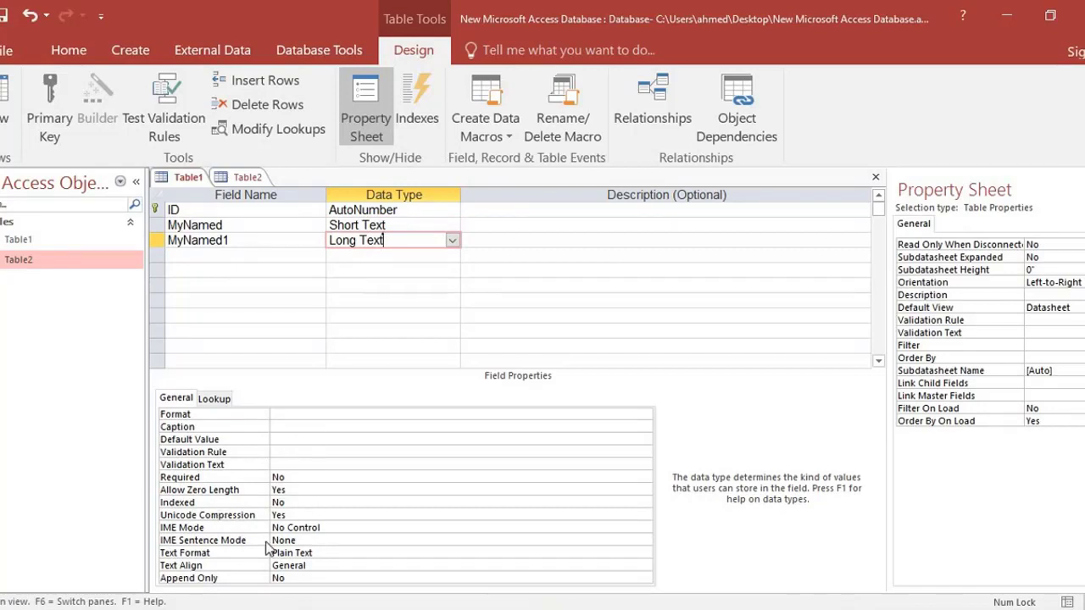
left_click(215, 396)
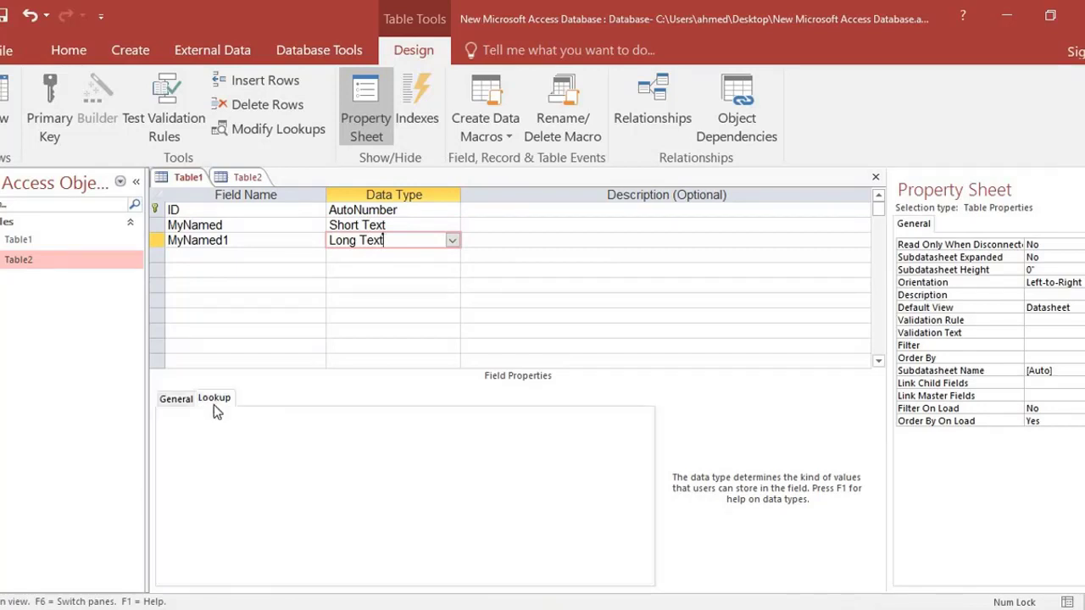
left_click(178, 400)
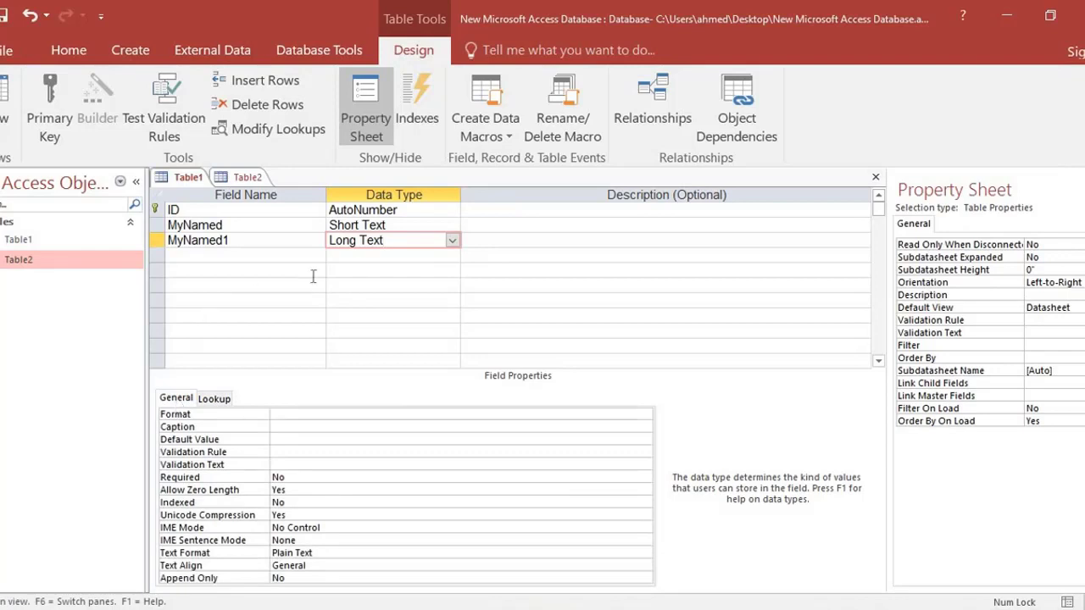
left_click(369, 256)
left_click(371, 240)
left_click(235, 242)
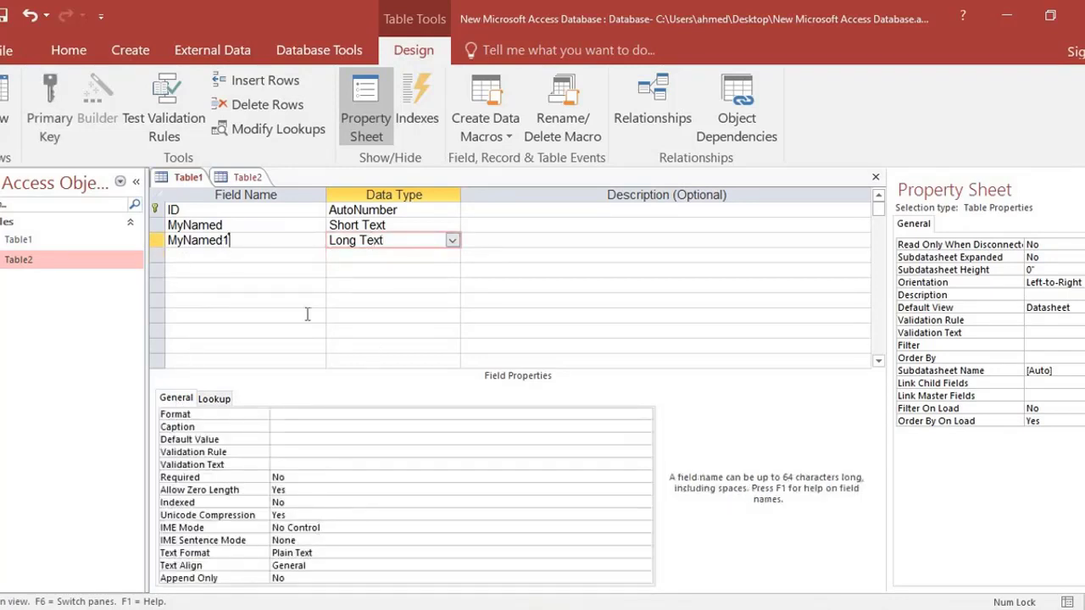
left_click(242, 256)
left_click(248, 239)
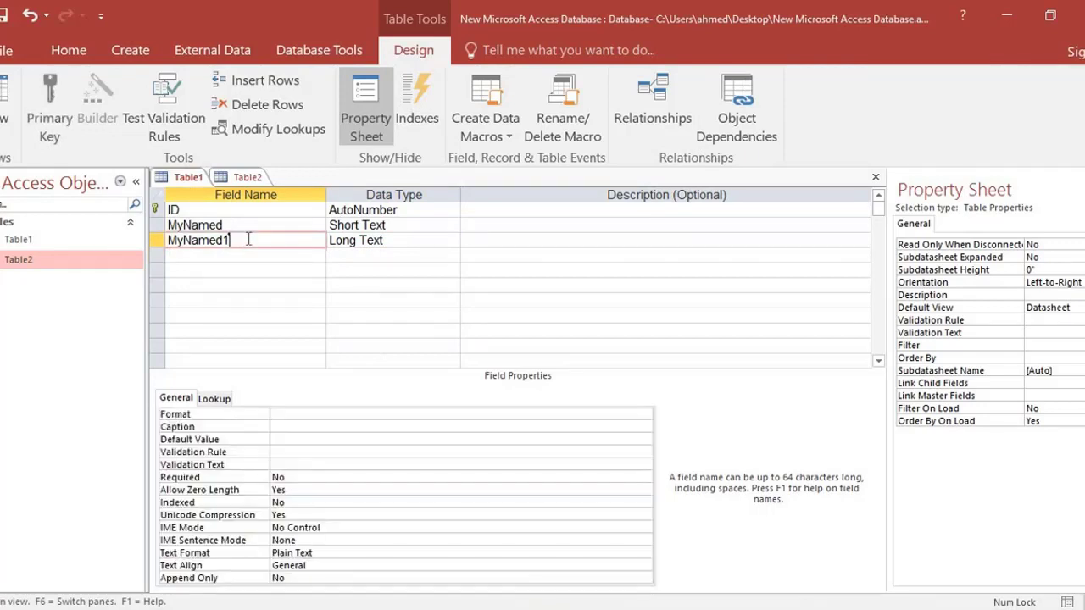